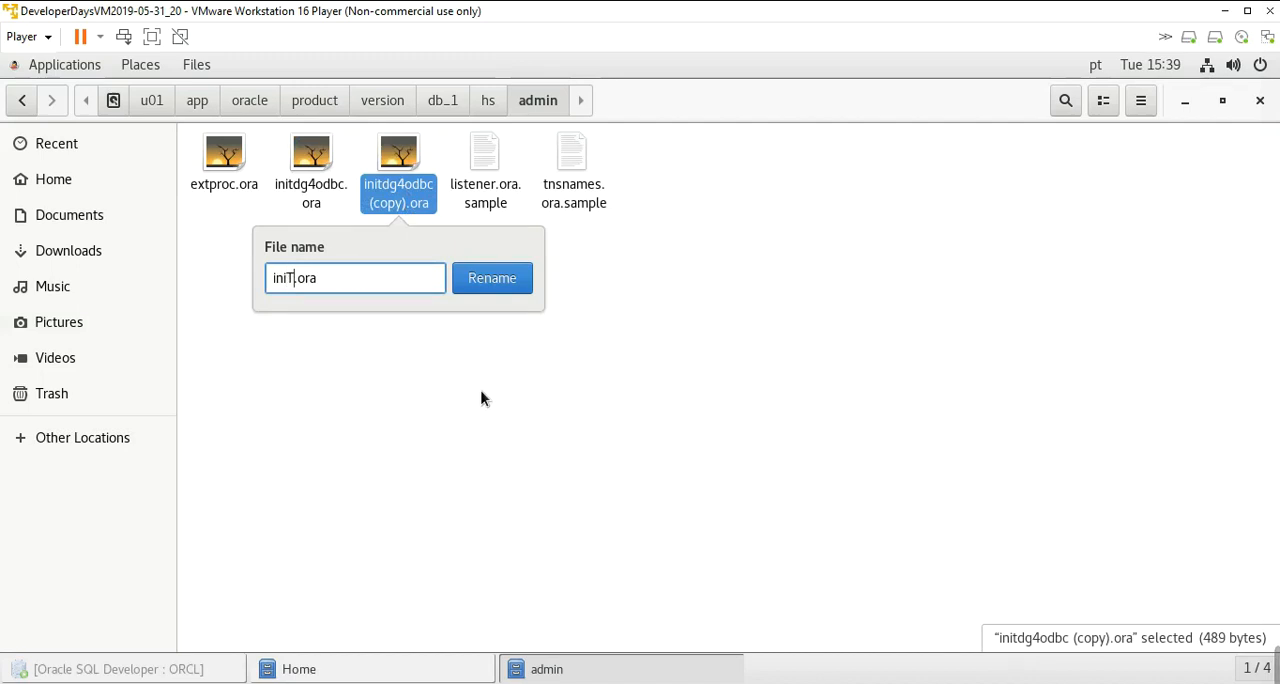
- Rename the copied gateway file as initMSSQLSERVER.ora
{"action": "key", "text": "BackSpace"}
{"action": "key", "text": "BackSpace"}
{"action": "key", "text": "BackSpace"}
{"action": "type", "text": "tm"}
{"action": "key", "text": "BackSpace"}
{"action": "type", "text": "MSSQLSERVER"}
{"action": "key", "text": "Return"}
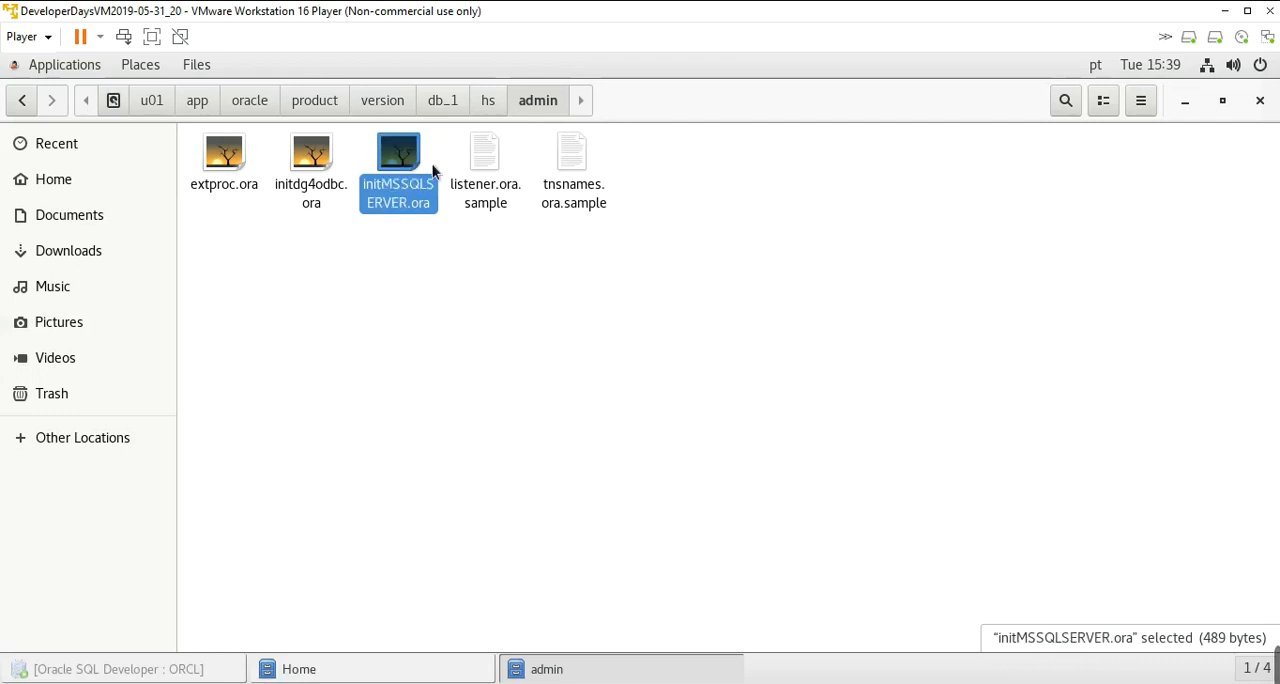
- Open initMSSQLSERVER.ora in Text Editor and replace its entire contents with the copied SQL Server gateway parameters, including the recovery account and password
{"action": "right_click", "coordinate": [401, 156]}
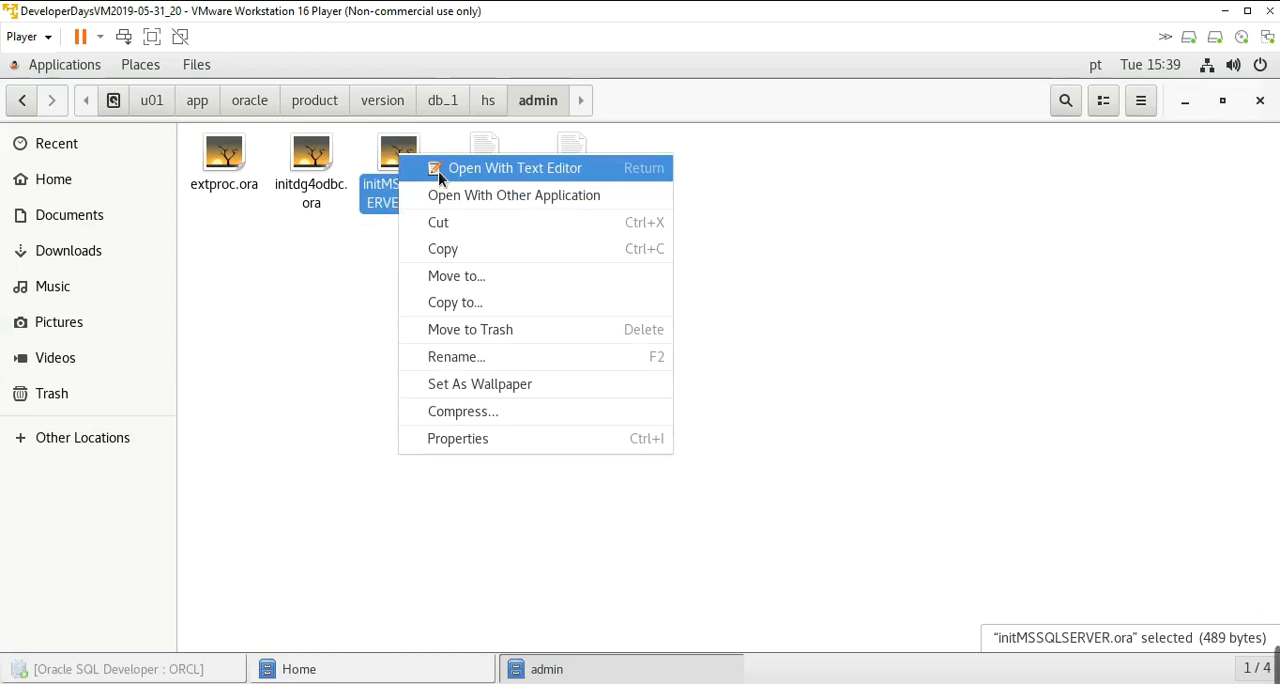
{"action": "left_click", "coordinate": [438, 171]}
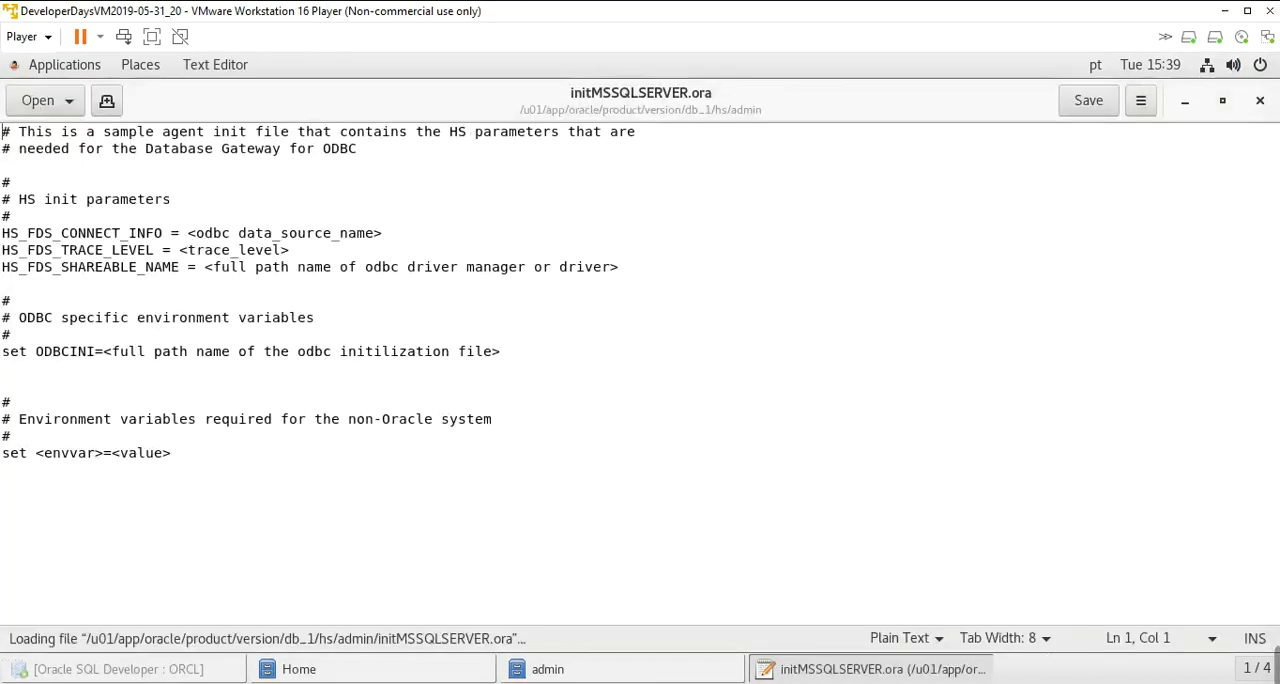
{"action": "left_click", "coordinate": [349, 347]}
{"action": "key", "text": "ctrl+a"}
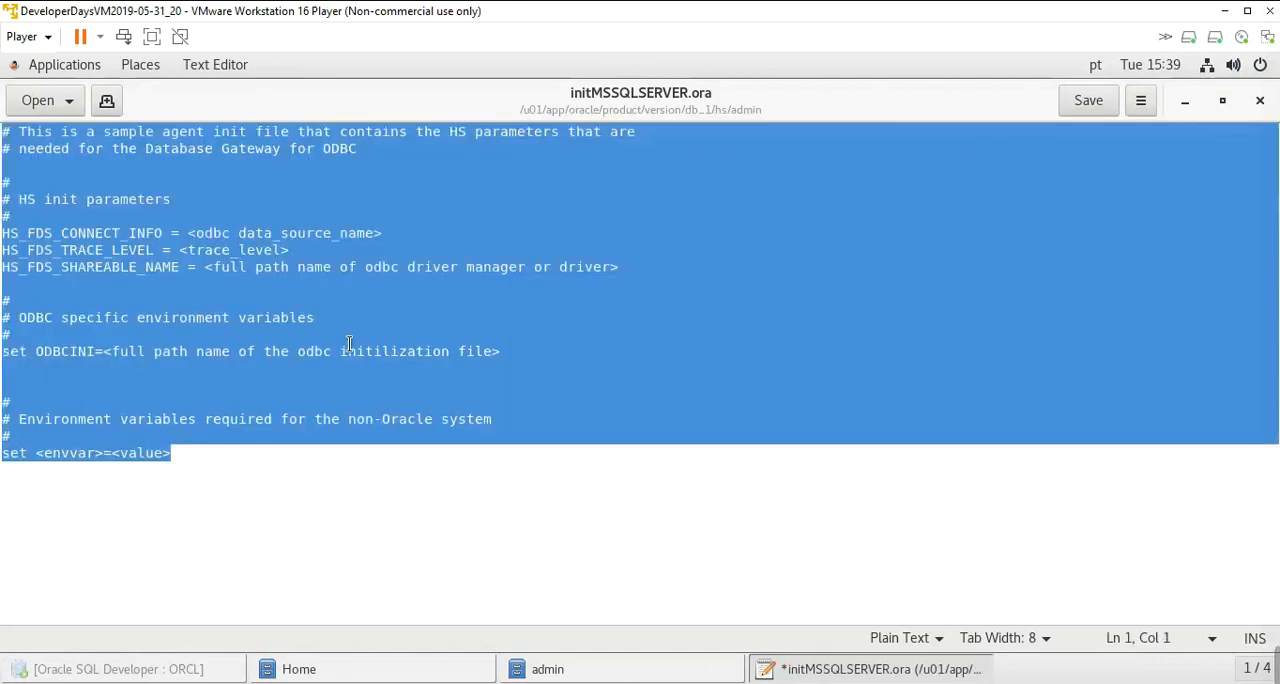
{"action": "type", "text": "# This is a customized agent init file that contains the HS parameters # that are needed for the Database Gateway for Microsoft SQL Server  # # HS init parameters # HS_FDS_CONNECT_INFO= MSSQLSERVER # alternate connect format is hostname/serverinstance/databasename HS_FDS_SHAREABLE_NAME = /usr/lib/libtdsodbc.so.0 HS_FDS_TRACE_LEVEL=OFF HS_FDS_RECOVERY_ACCOUNT=RECOVER HS_FDS_RECOVERY_PWD=RECOVER HS_NLS_NCHAR = UCS2 HS_LANGUAGE = ENGLISH_AMERICA.WE8MSWIN1252"}
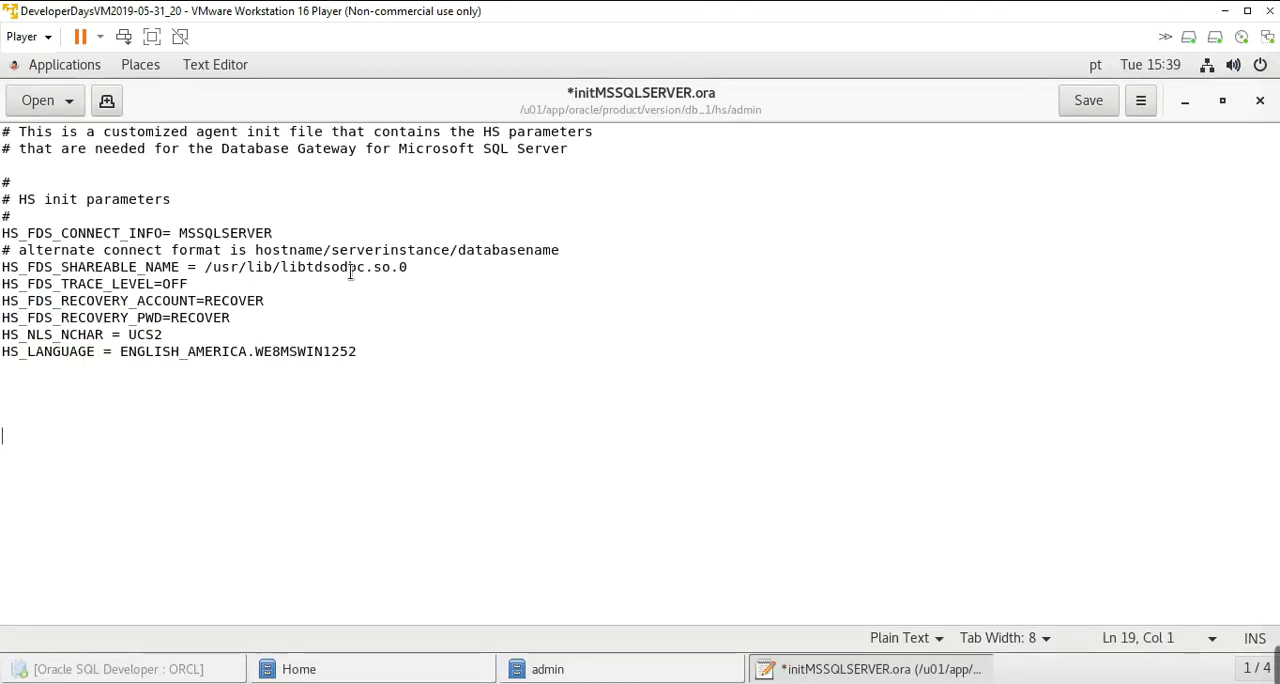
- Review the HS_FDS_CONNECT_INFO data source name and the HS_FDS_SHAREABLE_NAME driver path in initMSSQLSERVER.ora
{"action": "double_click", "coordinate": [245, 232]}
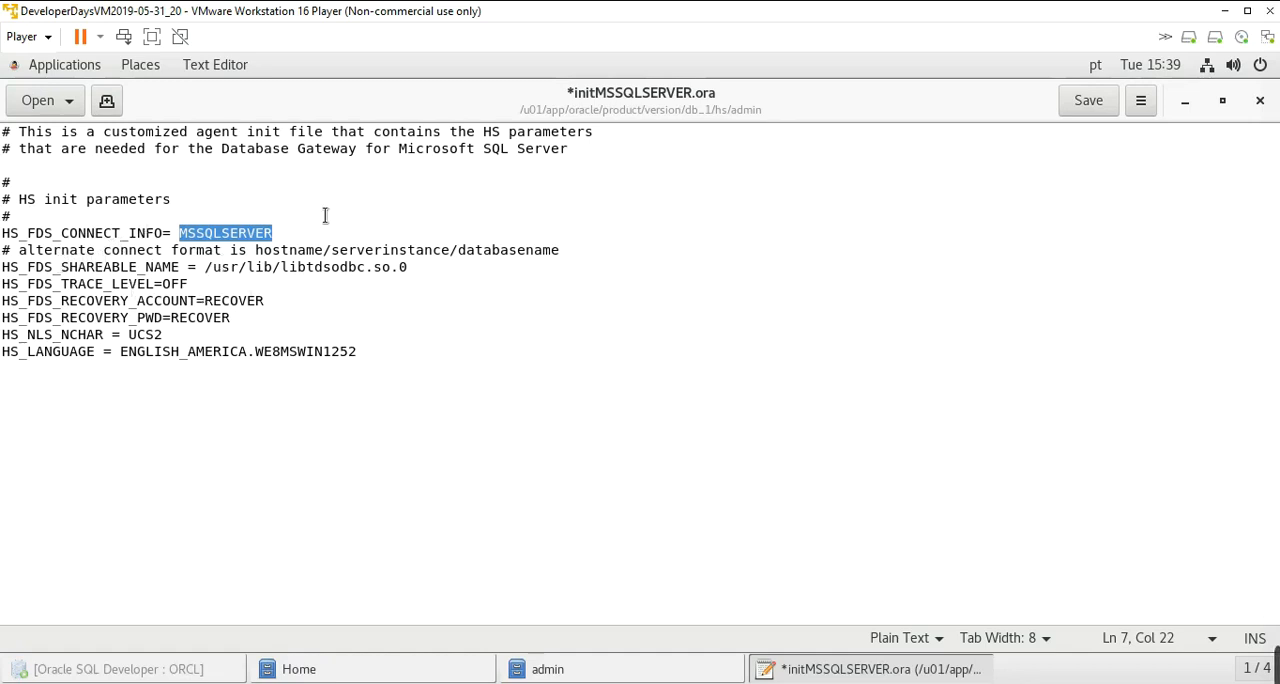
{"action": "left_click", "coordinate": [357, 349]}
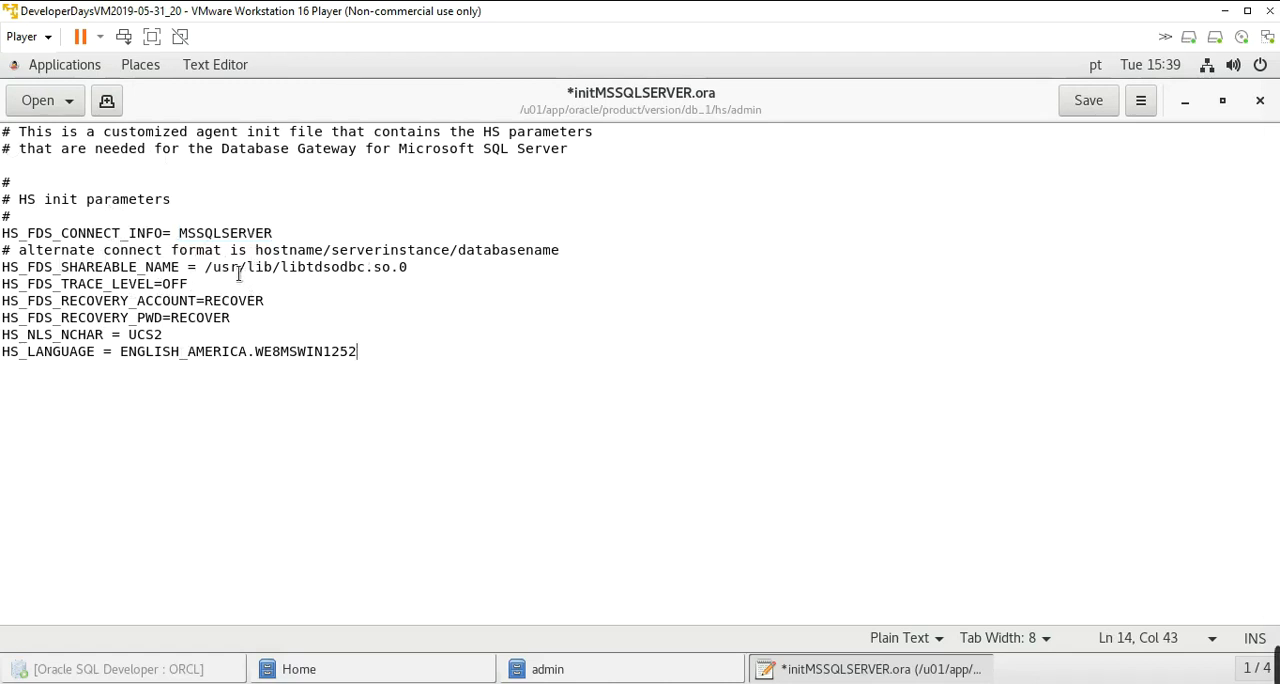
{"action": "left_click_drag", "start_coordinate": [410, 266], "coordinate": [203, 267]}
{"action": "left_click", "coordinate": [279, 268]}
{"action": "left_click", "coordinate": [179, 268]}
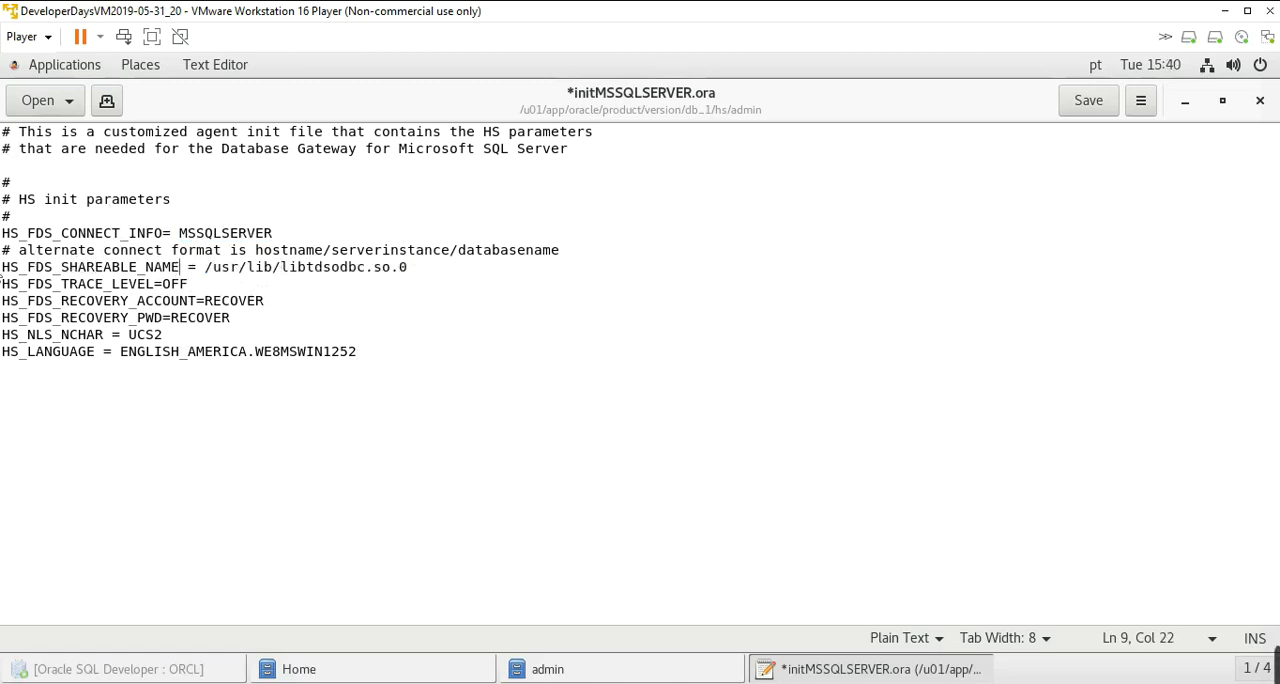
{"action": "left_click_drag", "start_coordinate": [10, 268], "coordinate": [374, 268]}
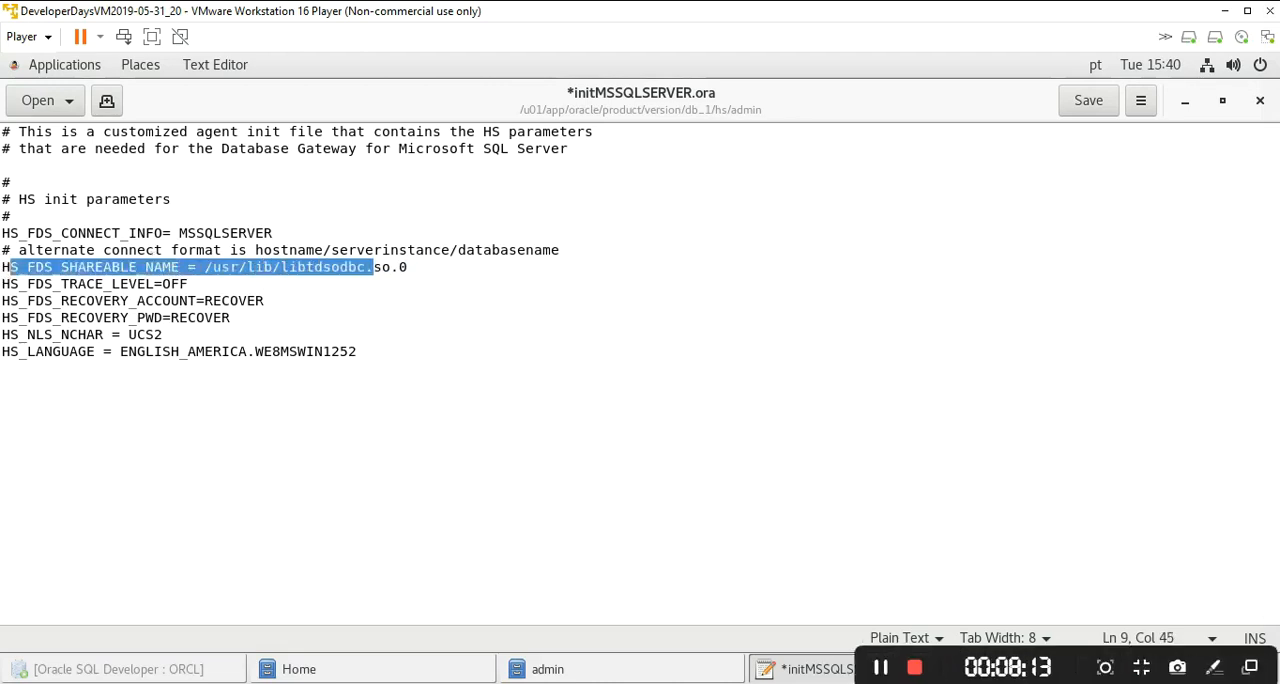
{"action": "left_click", "coordinate": [881, 668]}
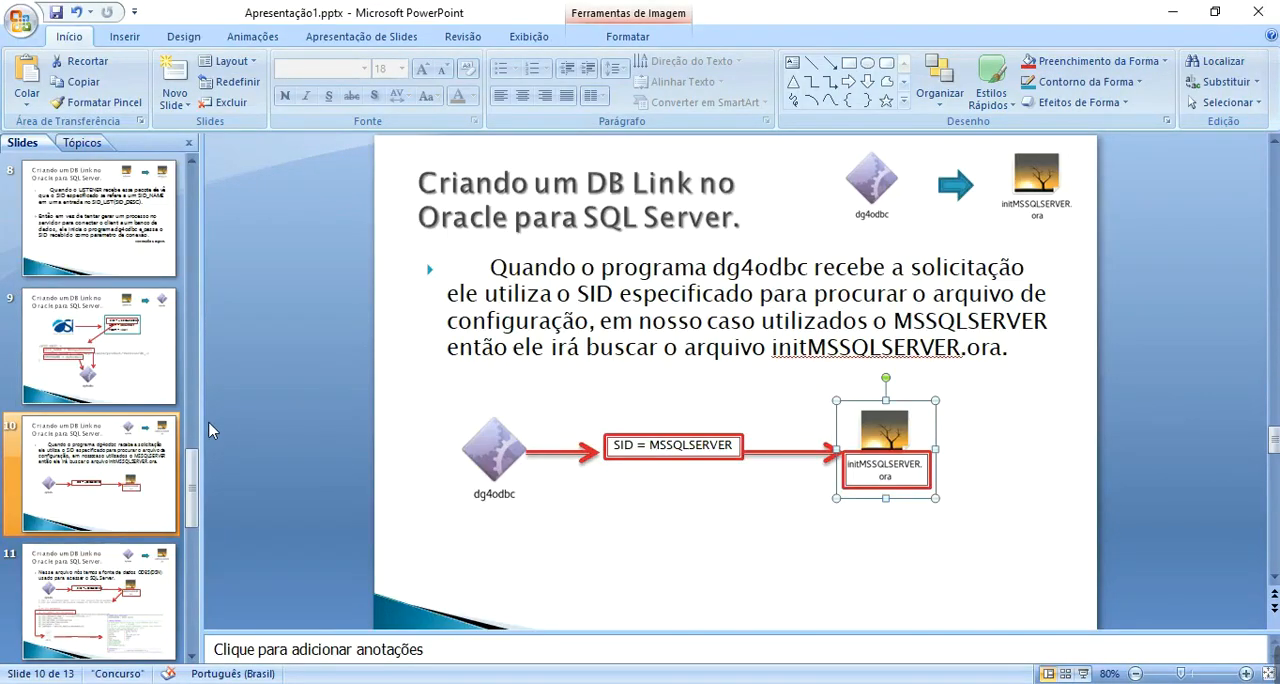
- On slide 11 of the PowerPoint presentation, correct "ODBS(DSN)" to "ODBC(DSN)" in the body text
{"action": "left_click", "coordinate": [88, 597]}
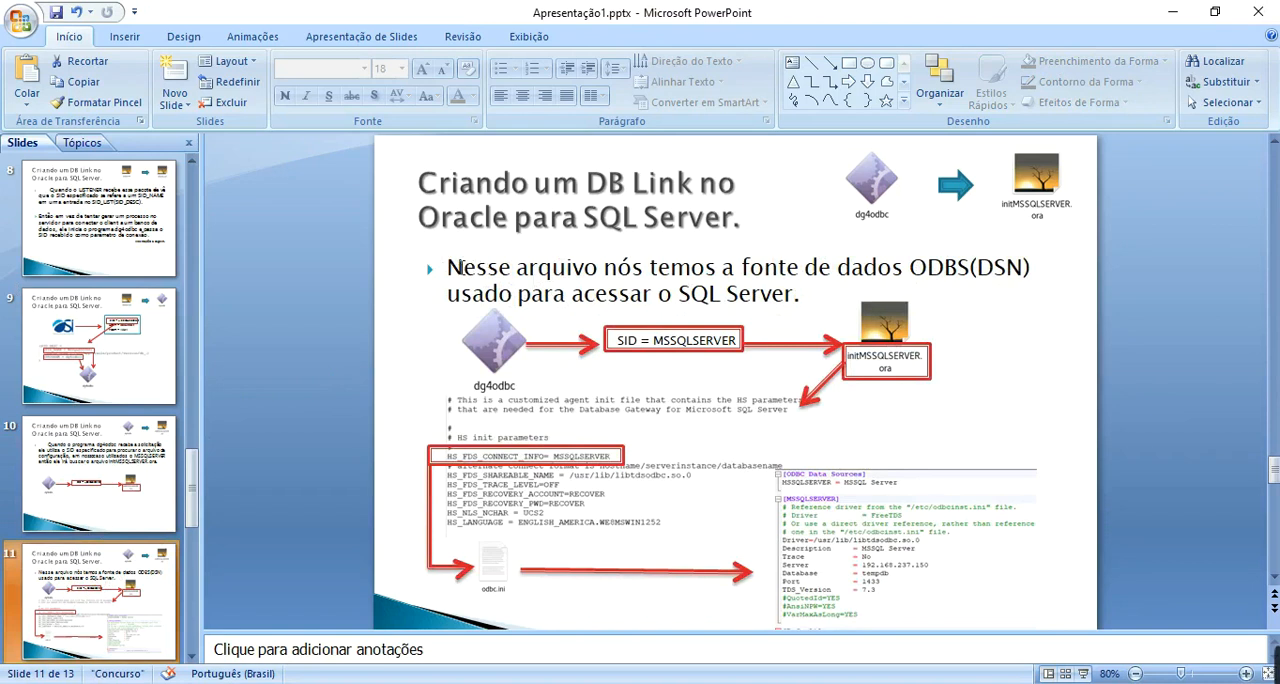
{"action": "left_click", "coordinate": [452, 268]}
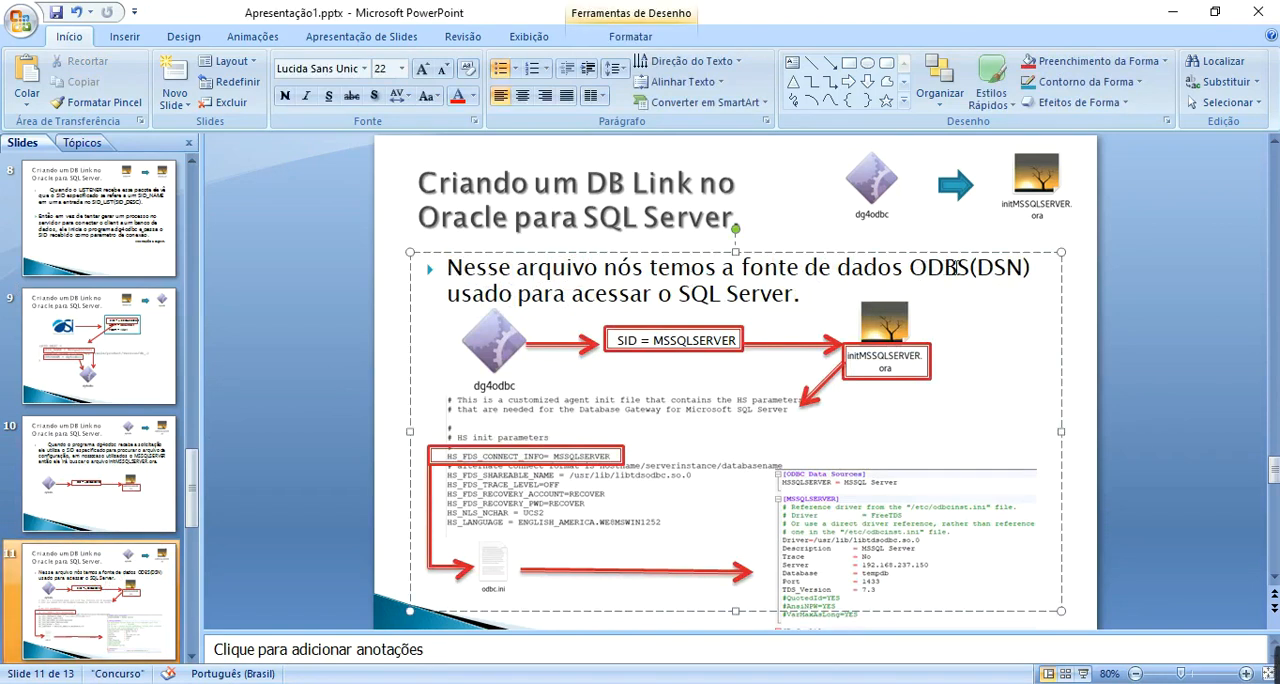
{"action": "key", "text": "BackSpace"}
{"action": "type", "text": "c"}
{"action": "key", "text": "BackSpace"}
{"action": "type", "text": "C"}
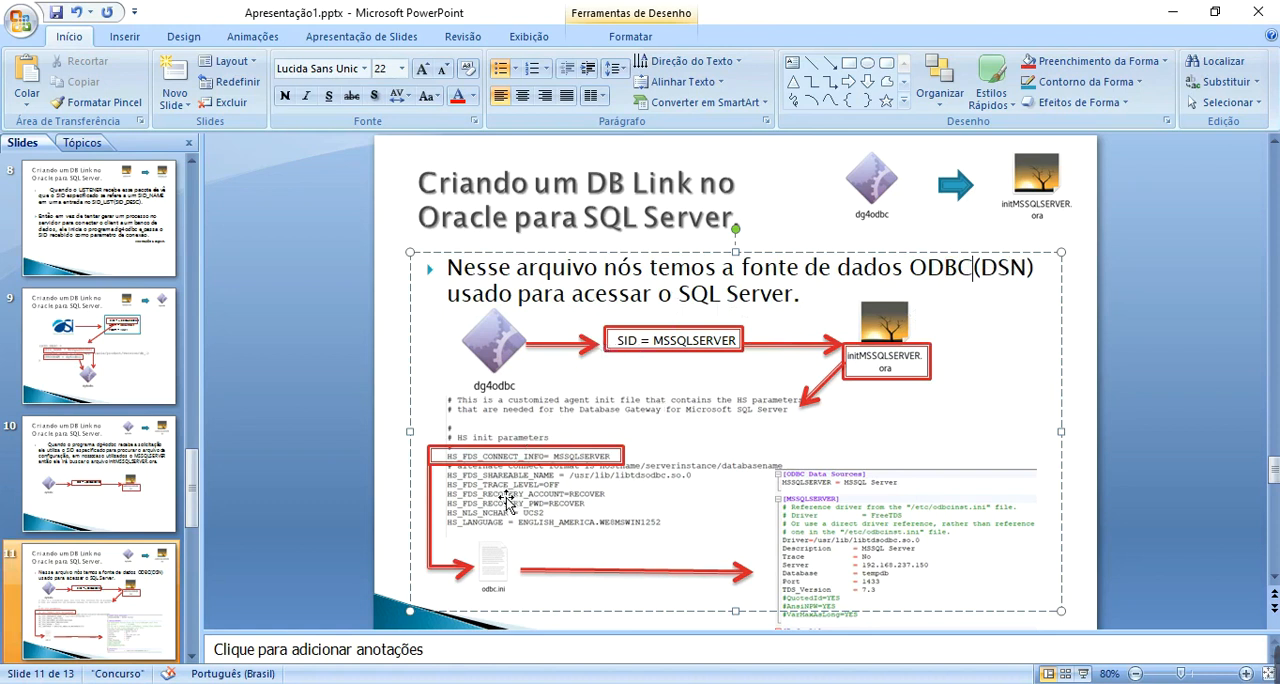
- Examine how slides 11 and 12 link HS_FDS_CONNECT_INFO to odbc.ini and its SQL Server access data
{"action": "left_click", "coordinate": [479, 465]}
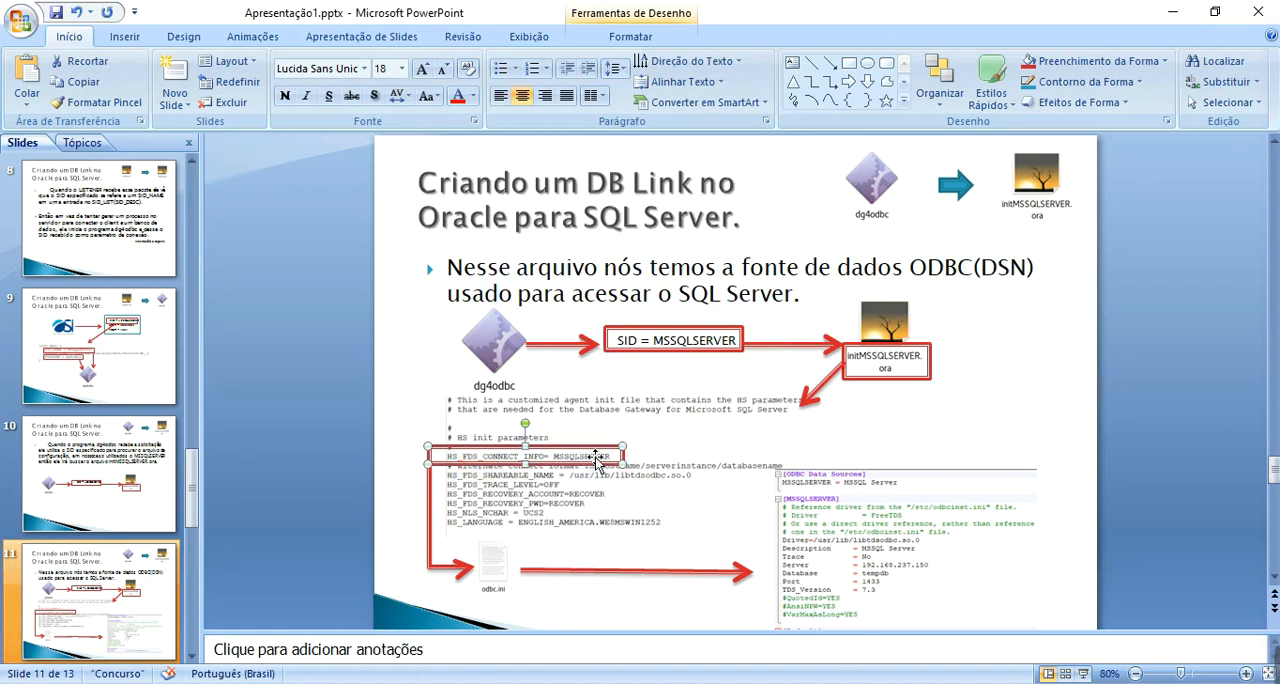
{"action": "left_click", "coordinate": [492, 576]}
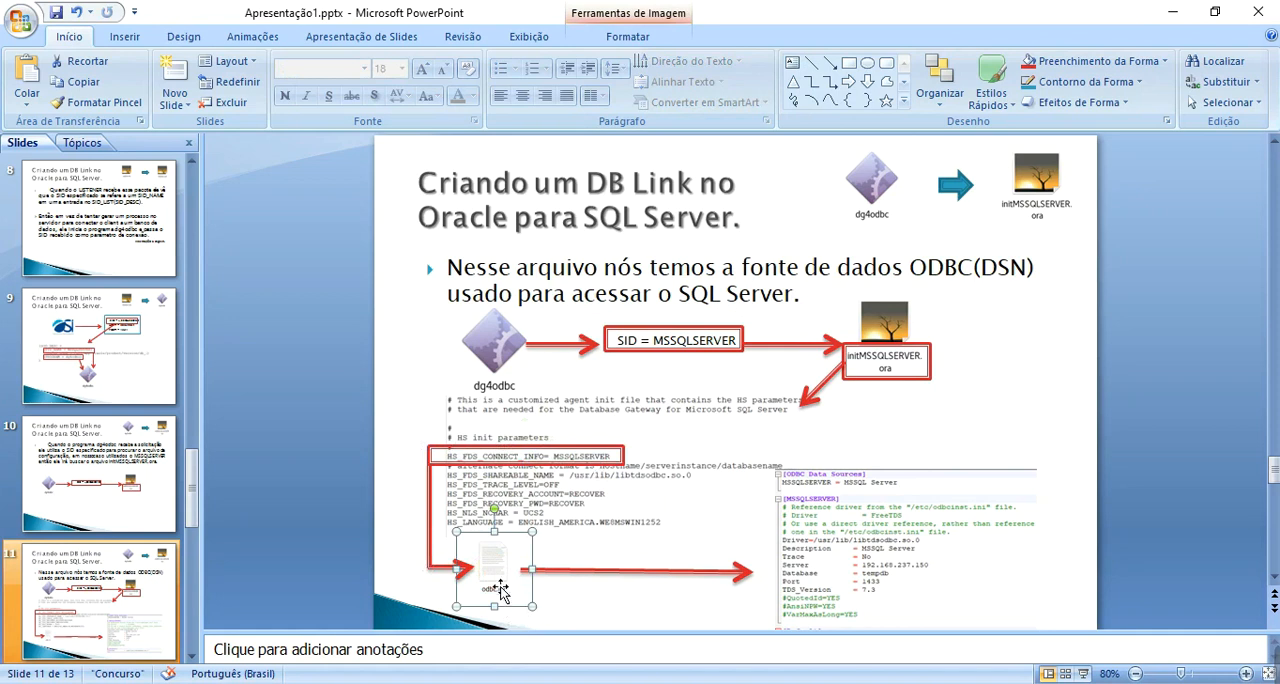
{"action": "left_click", "coordinate": [793, 535]}
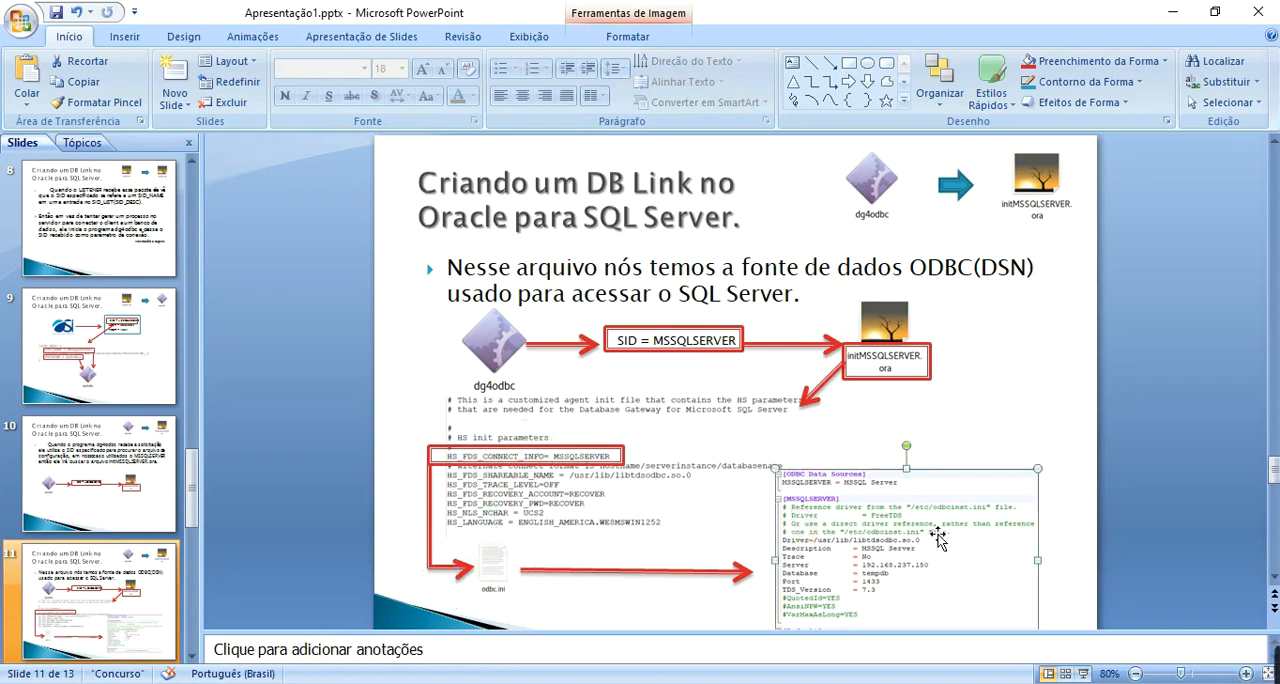
{"action": "left_click", "coordinate": [192, 656]}
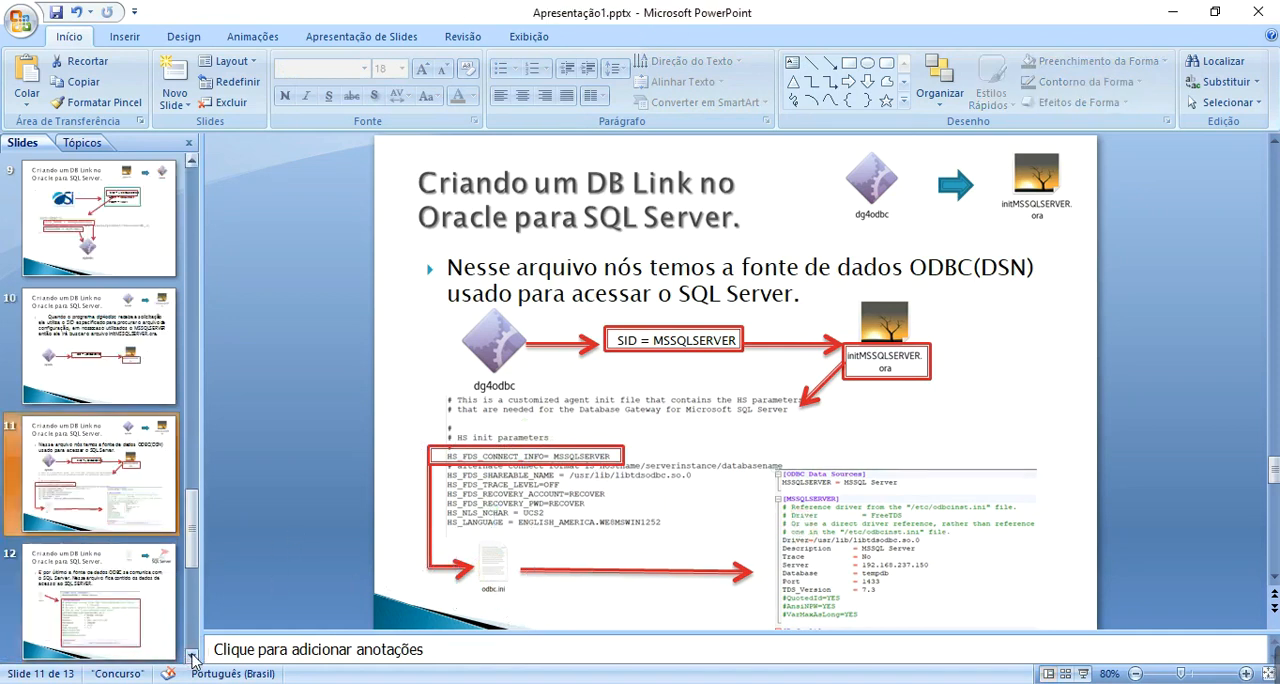
{"action": "left_click", "coordinate": [192, 656]}
{"action": "left_click", "coordinate": [128, 500]}
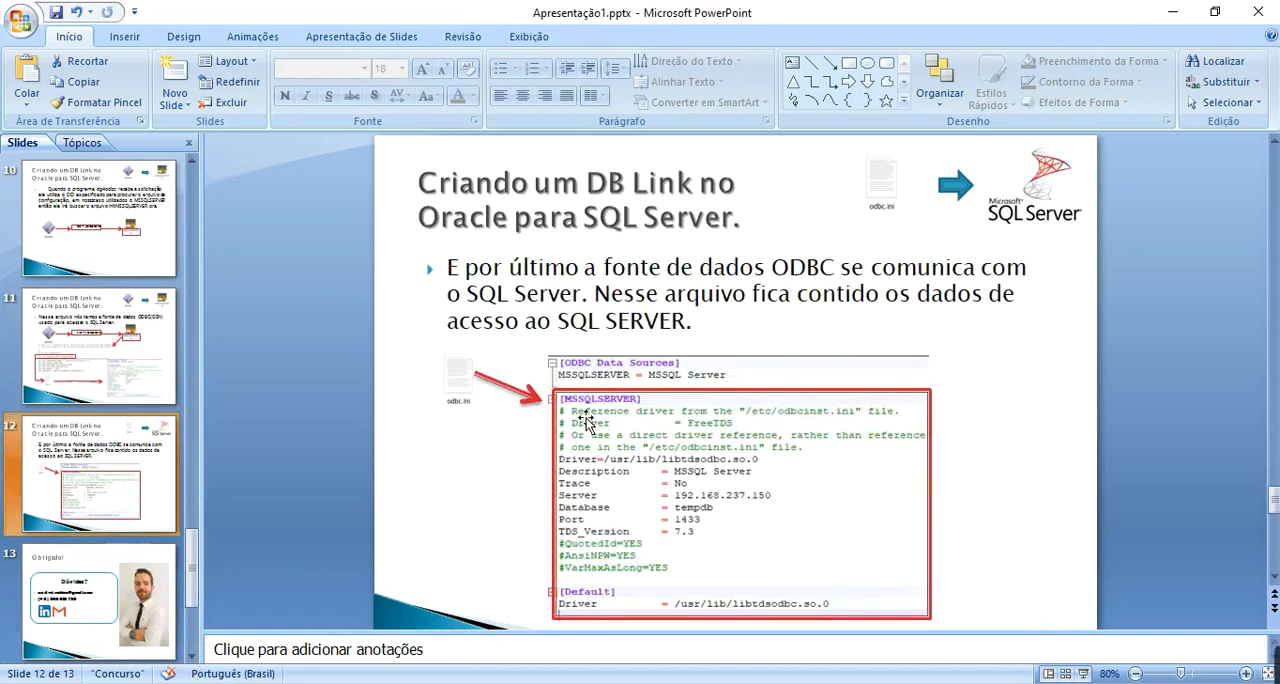
{"action": "left_click", "coordinate": [586, 418]}
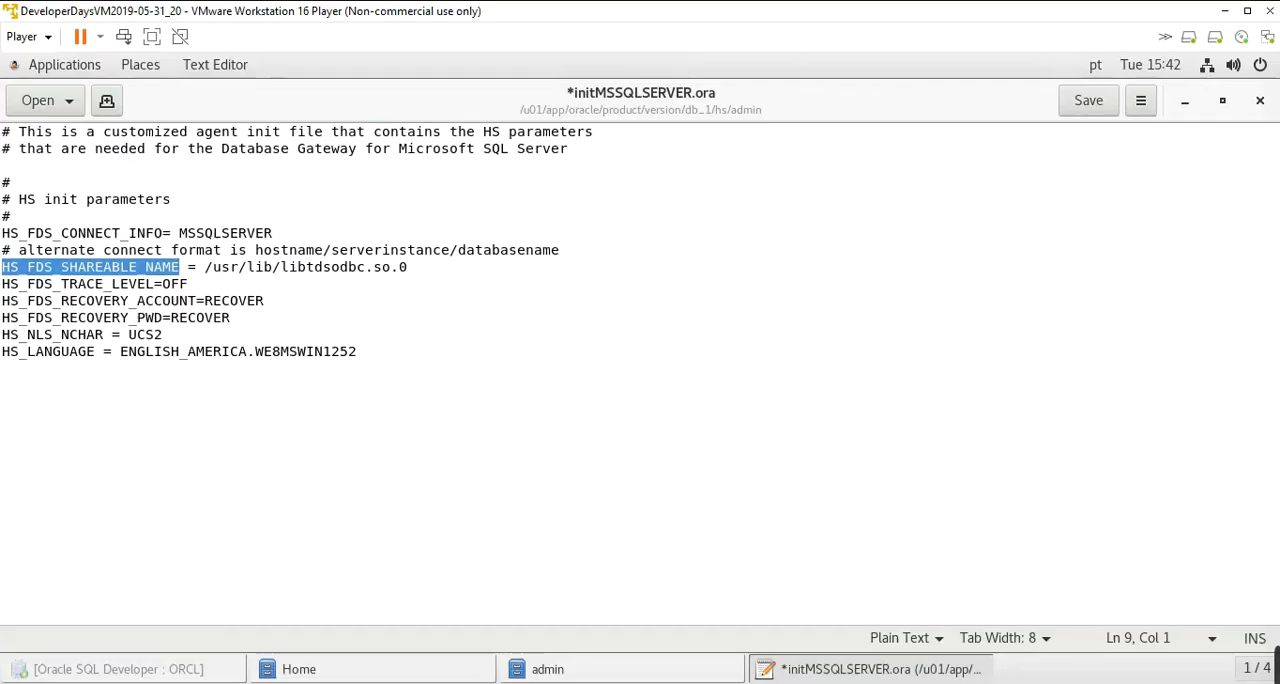
{"action": "left_click", "coordinate": [477, 395]}
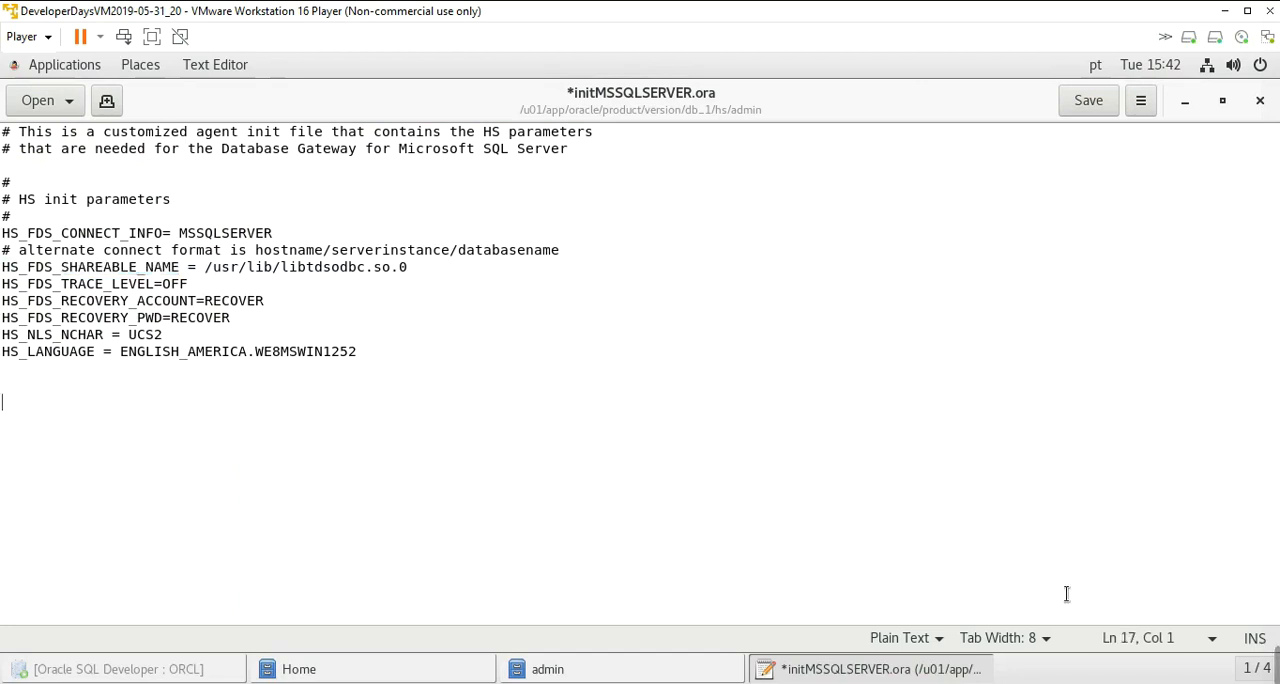
{"action": "mouse_move", "coordinate": [1274, 665]}
{"action": "left_click", "coordinate": [883, 668]}
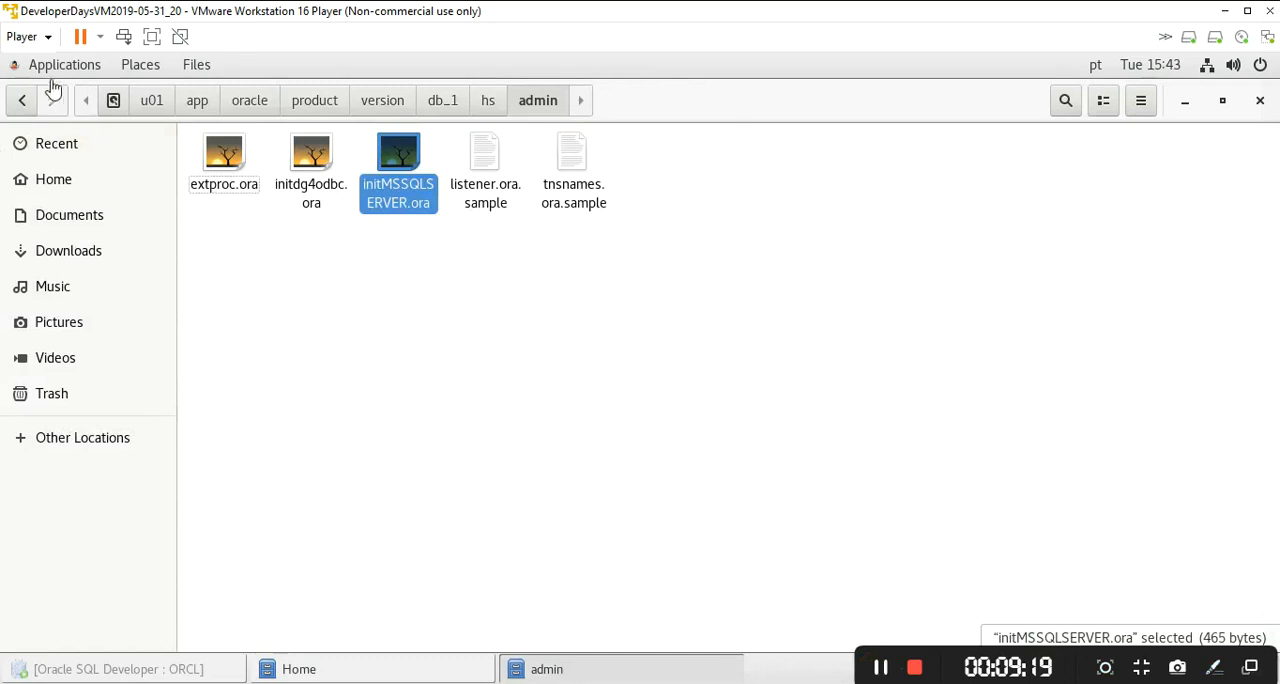
- Open a terminal and print the contents of /etc/odbc.ini with cat
{"action": "left_click", "coordinate": [13, 66]}
{"action": "mouse_move", "coordinate": [75, 153]}
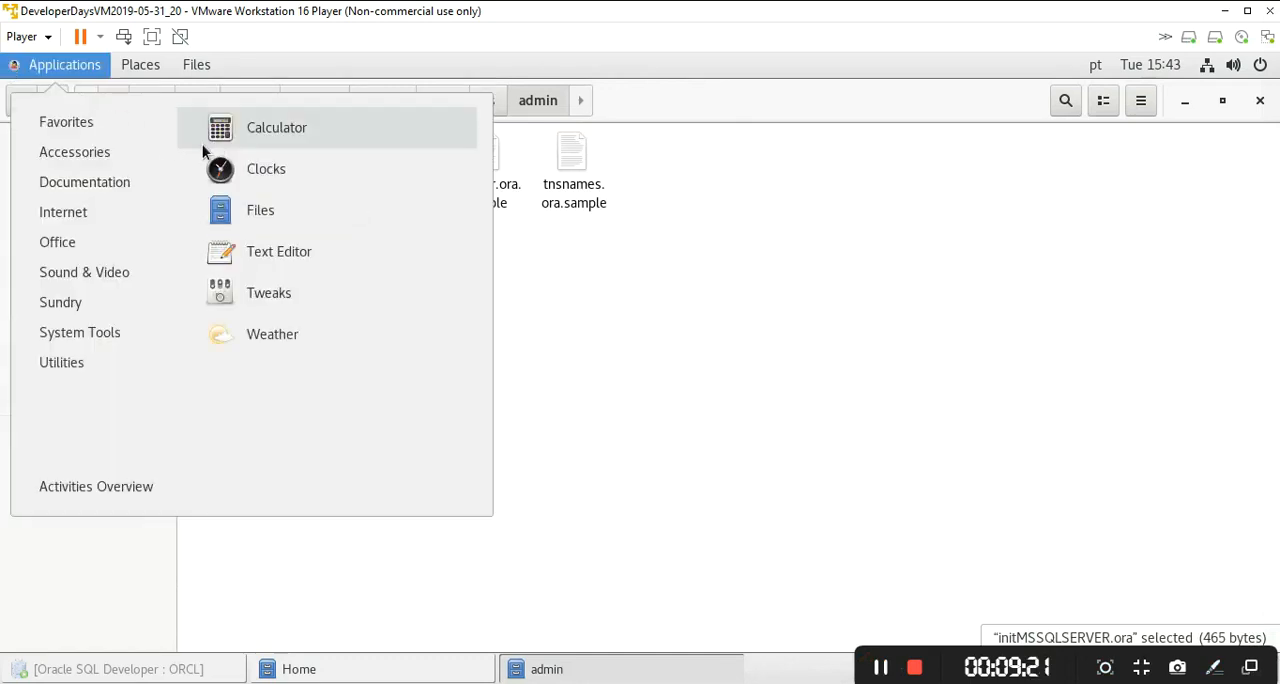
{"action": "mouse_move", "coordinate": [100, 123]}
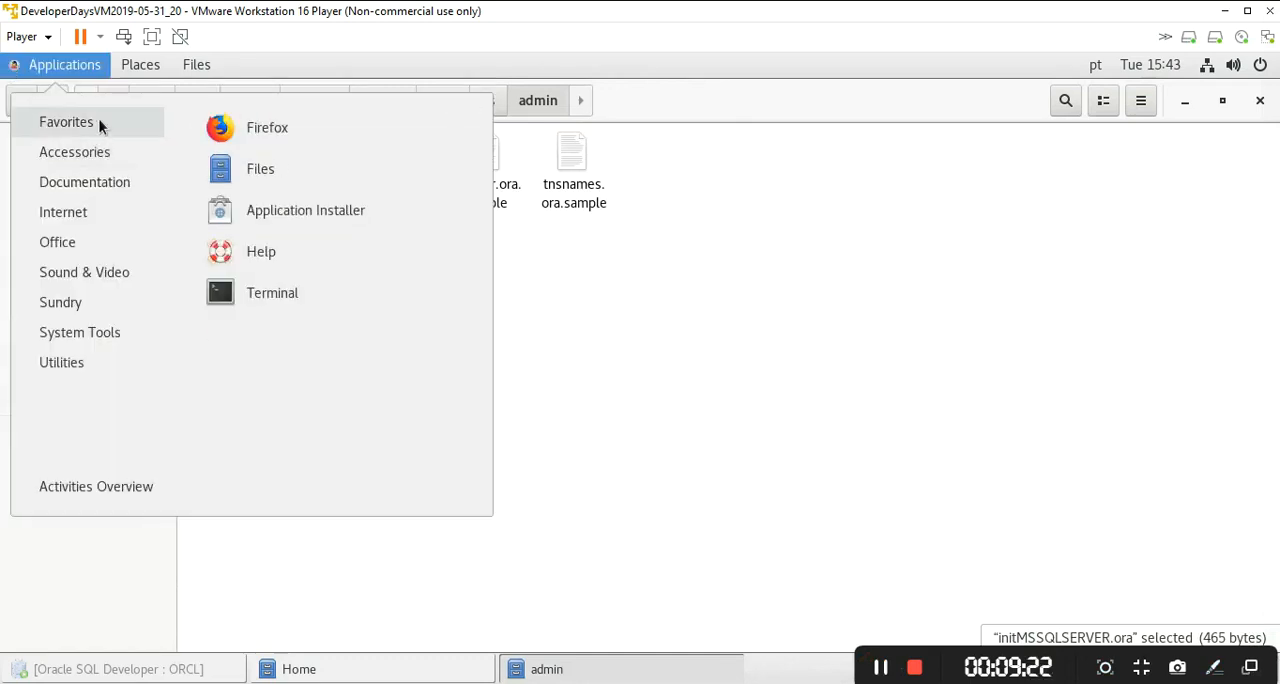
{"action": "left_click", "coordinate": [298, 291]}
{"action": "type", "text": "cat /etc/odbc.ini"}
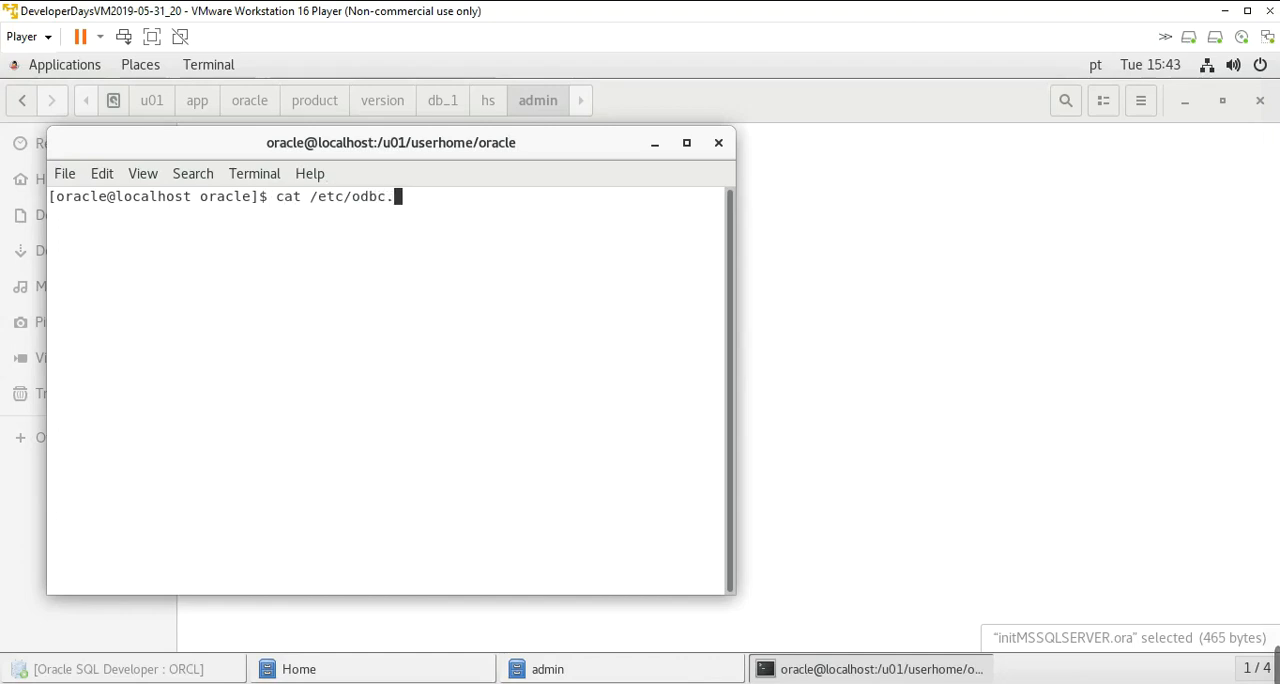
{"action": "key", "text": "Return"}
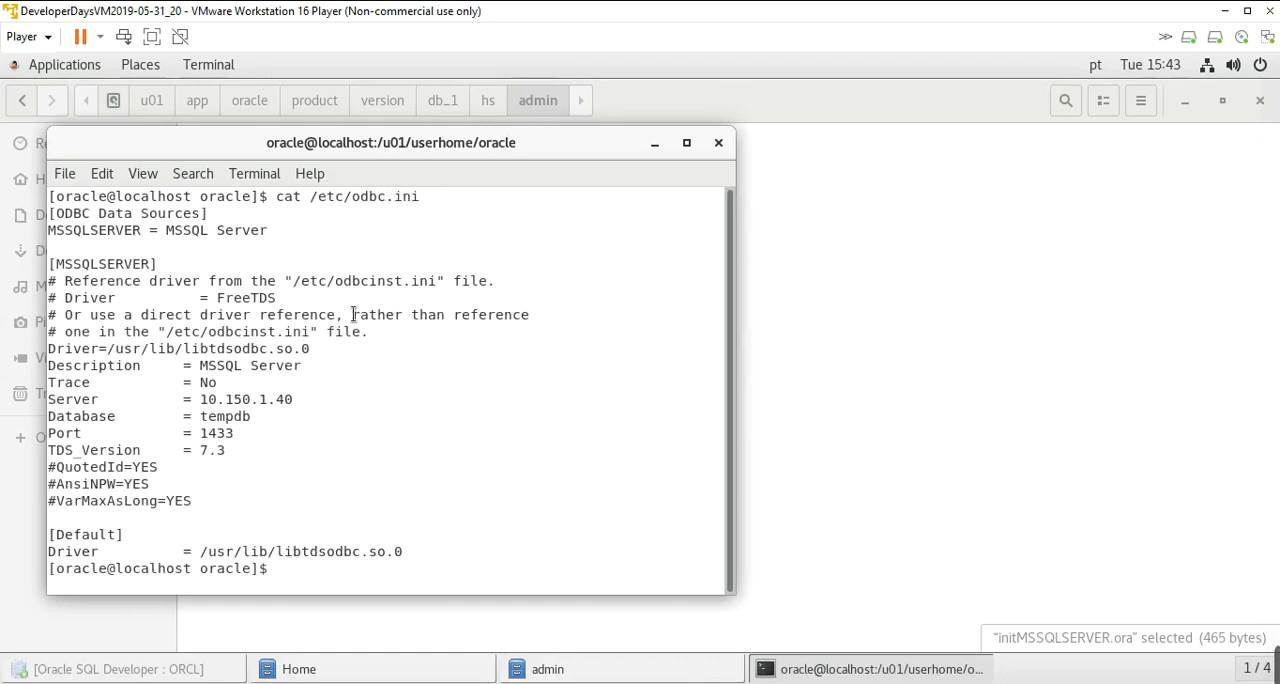
- Examine the MSSQLSERVER data source in the odbc.ini output, including its server, database, port, TDS version and driver path
{"action": "double_click", "coordinate": [368, 195]}
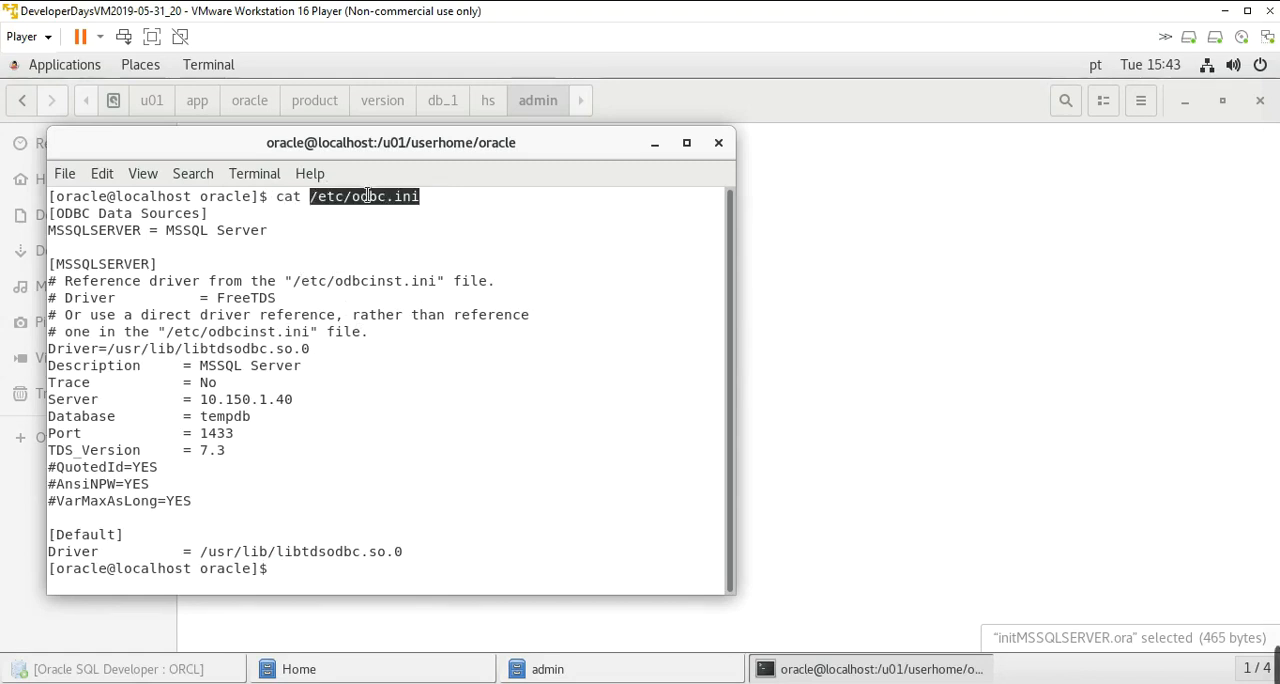
{"action": "triple_click", "coordinate": [163, 262]}
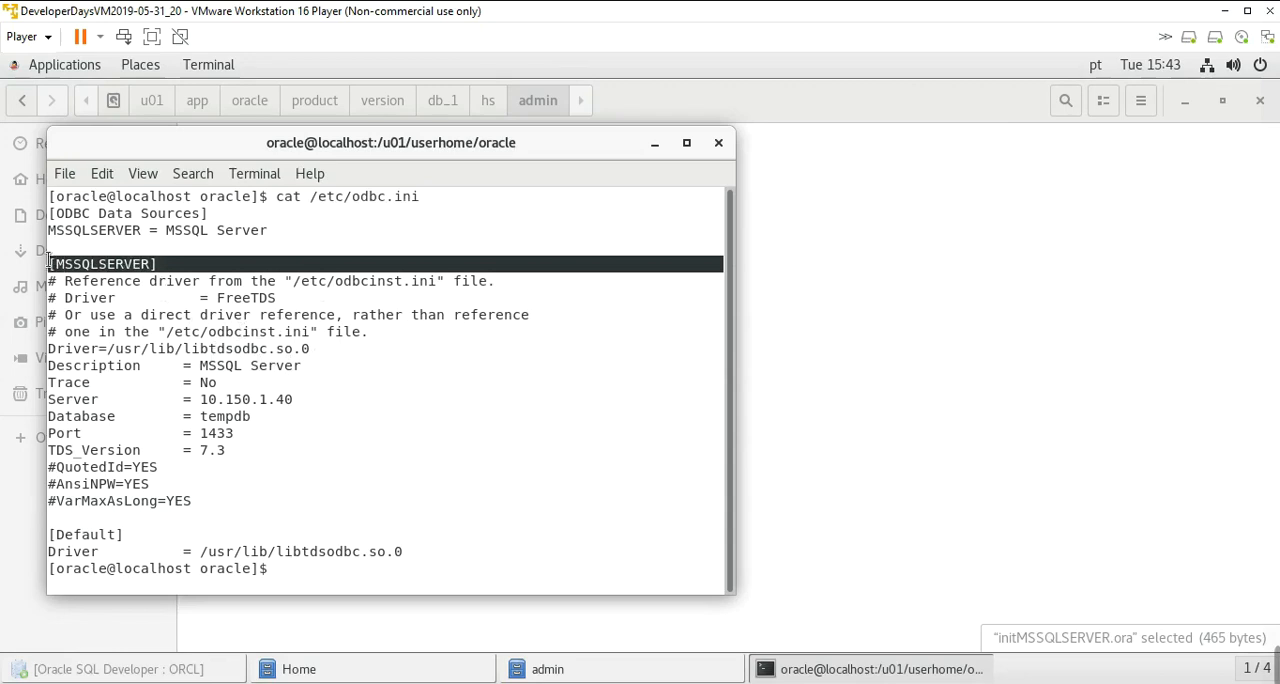
{"action": "double_click", "coordinate": [131, 262]}
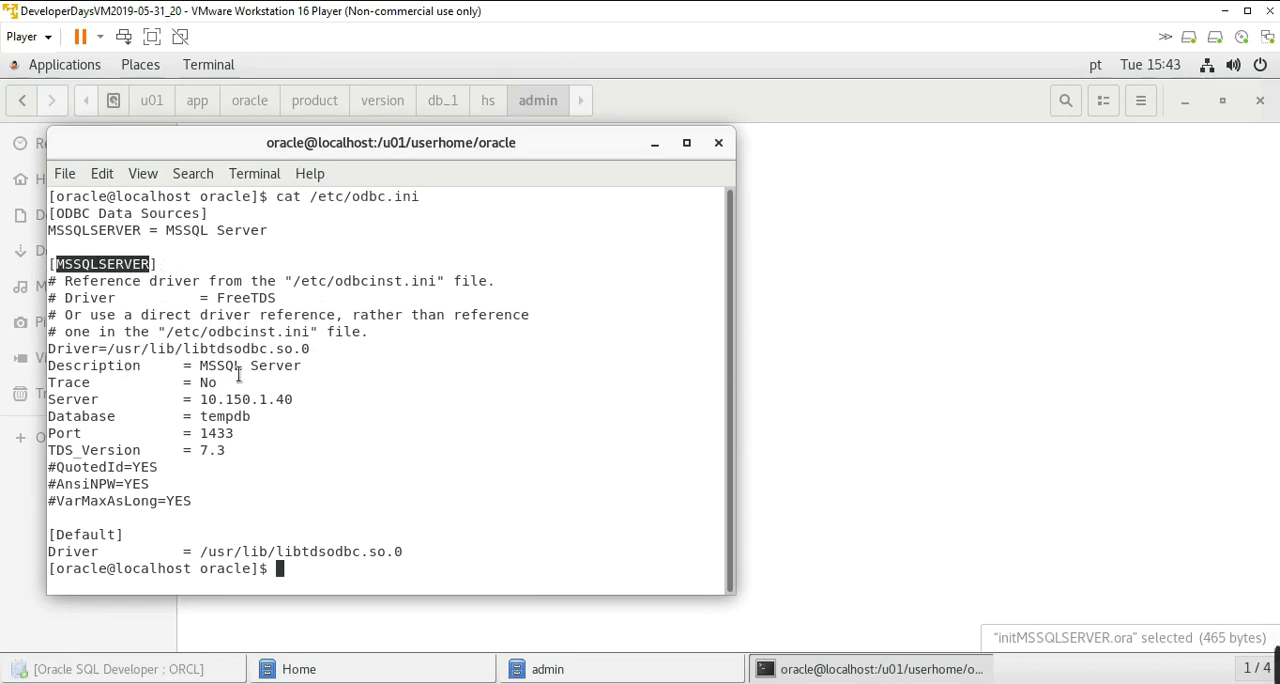
{"action": "left_click_drag", "start_coordinate": [294, 399], "coordinate": [201, 399]}
{"action": "left_click", "coordinate": [219, 418]}
{"action": "double_click", "coordinate": [219, 416]}
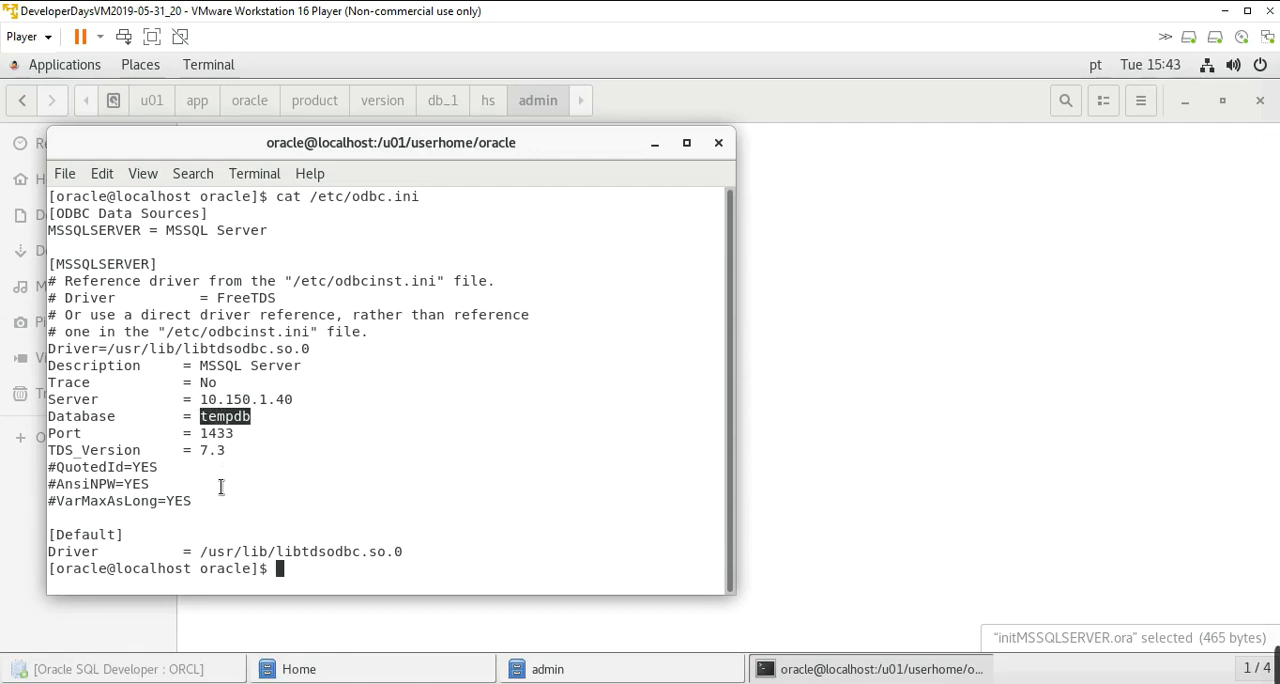
{"action": "left_click", "coordinate": [218, 433]}
{"action": "double_click", "coordinate": [214, 450]}
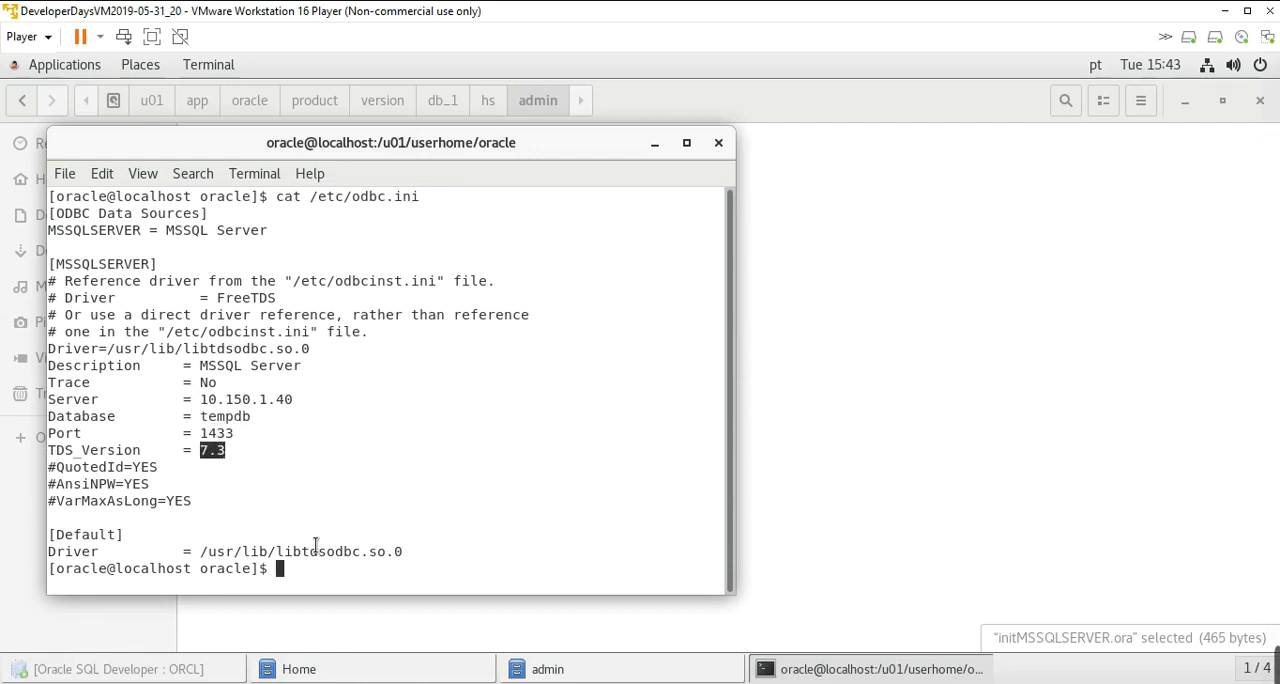
{"action": "left_click_drag", "start_coordinate": [431, 554], "coordinate": [205, 551]}
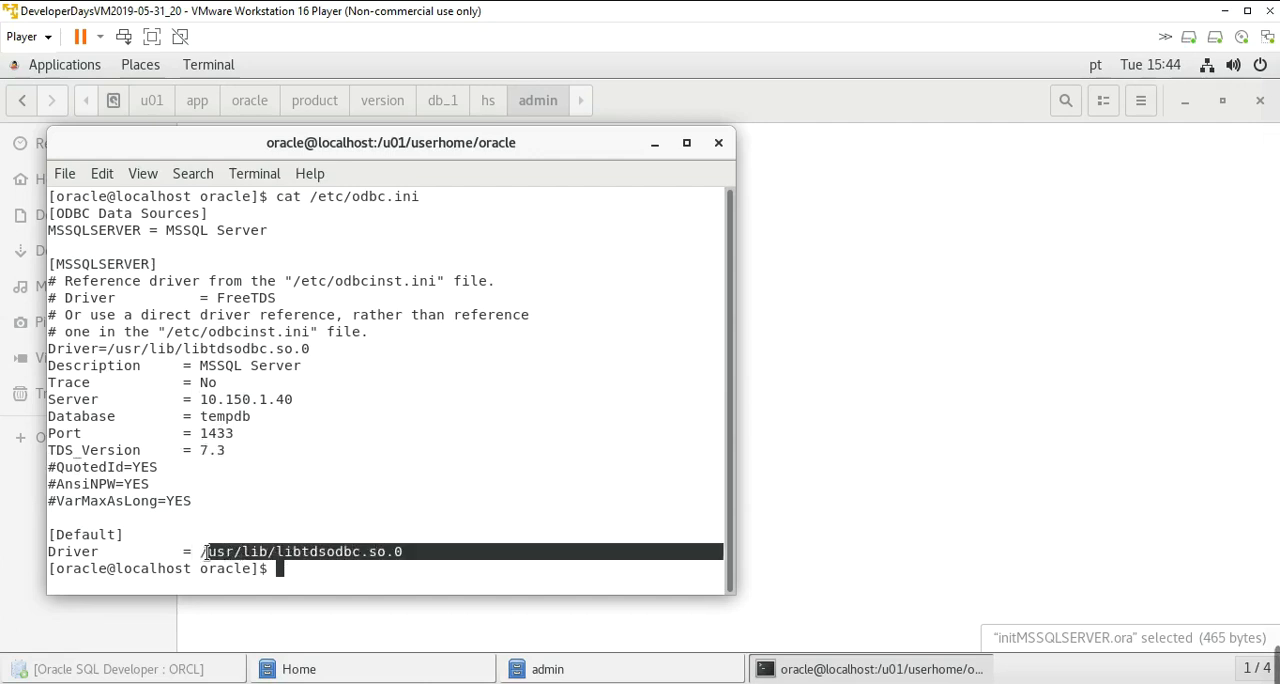
{"action": "left_click", "coordinate": [510, 248]}
{"action": "left_click_drag", "start_coordinate": [280, 568], "coordinate": [172, 336]}
{"action": "left_click", "coordinate": [320, 352]}
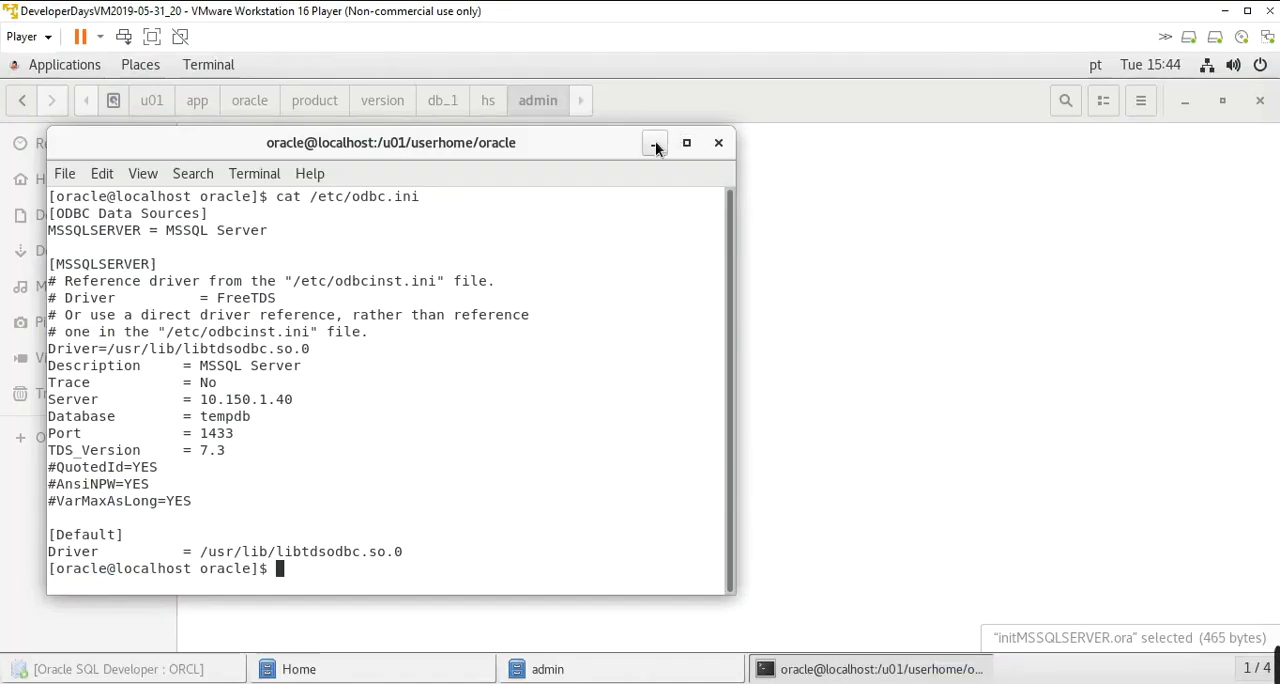
- Minimize the terminal and admin folder windows and return to the CREATE DATABASE LINK statement in Oracle SQL Developer
{"action": "left_click", "coordinate": [651, 143]}
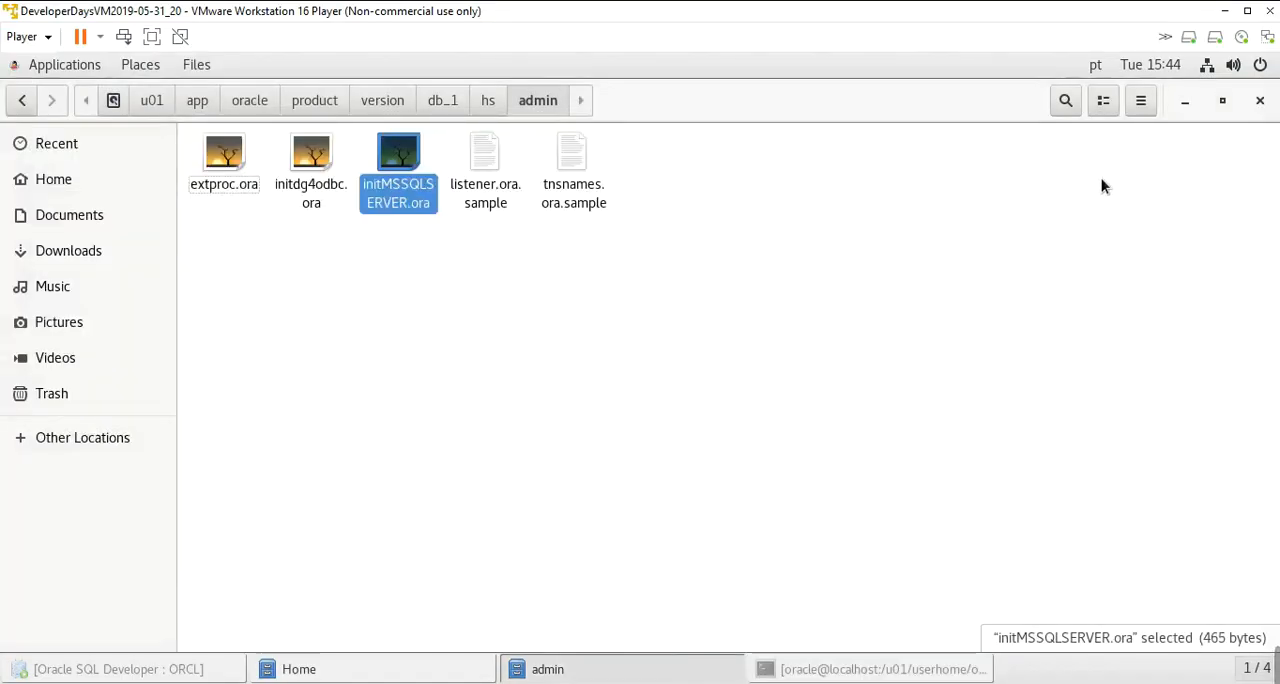
{"action": "left_click", "coordinate": [1185, 101]}
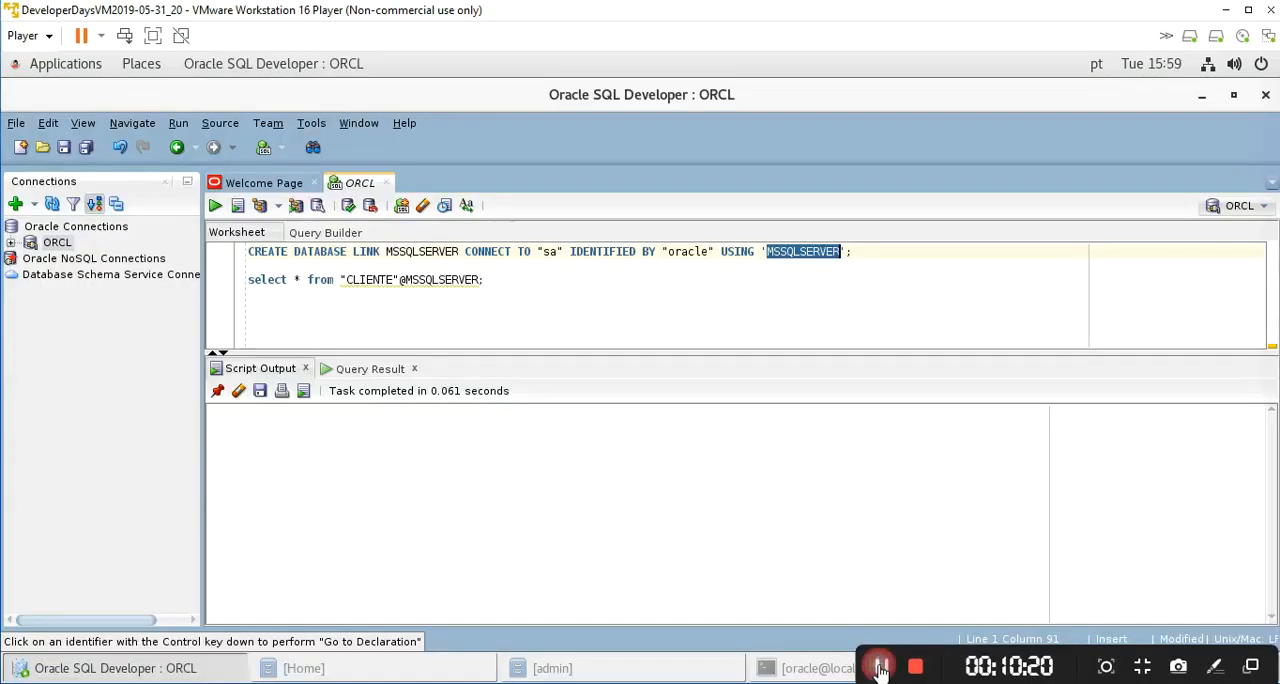
{"action": "left_click", "coordinate": [508, 251]}
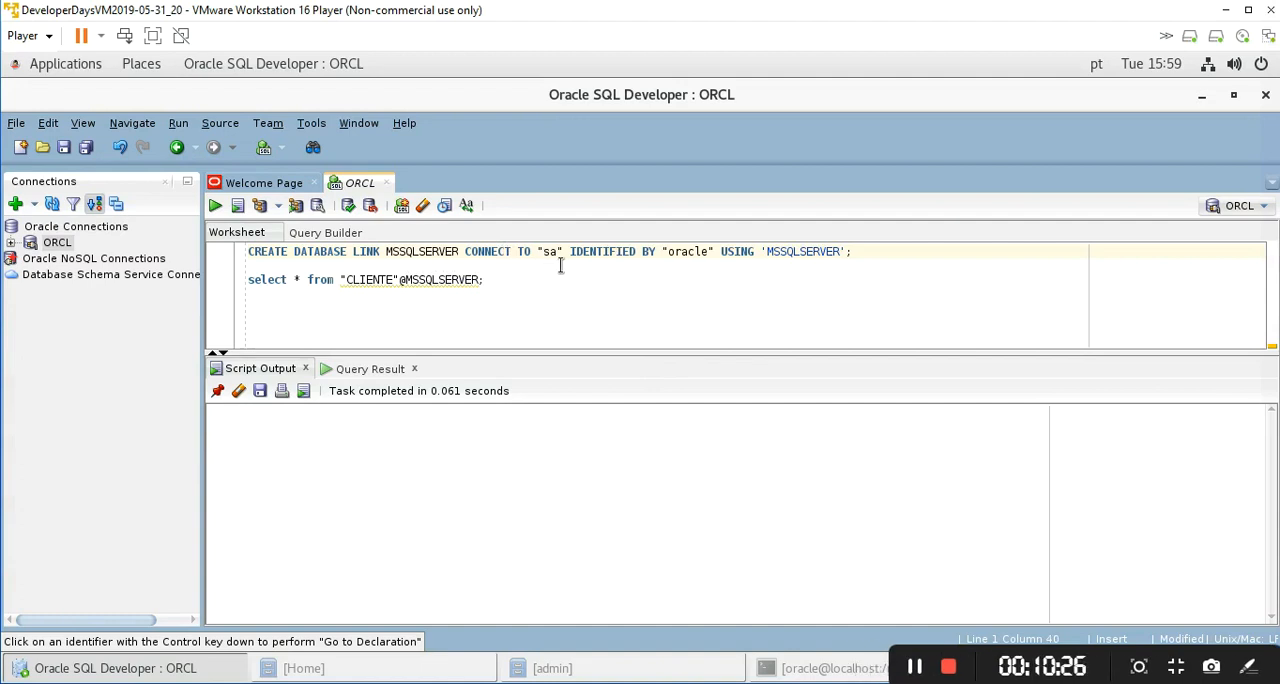
- Check the user, password and data source in the CREATE DATABASE LINK statement and execute it to create the MSSQLSERVER link
{"action": "double_click", "coordinate": [551, 251]}
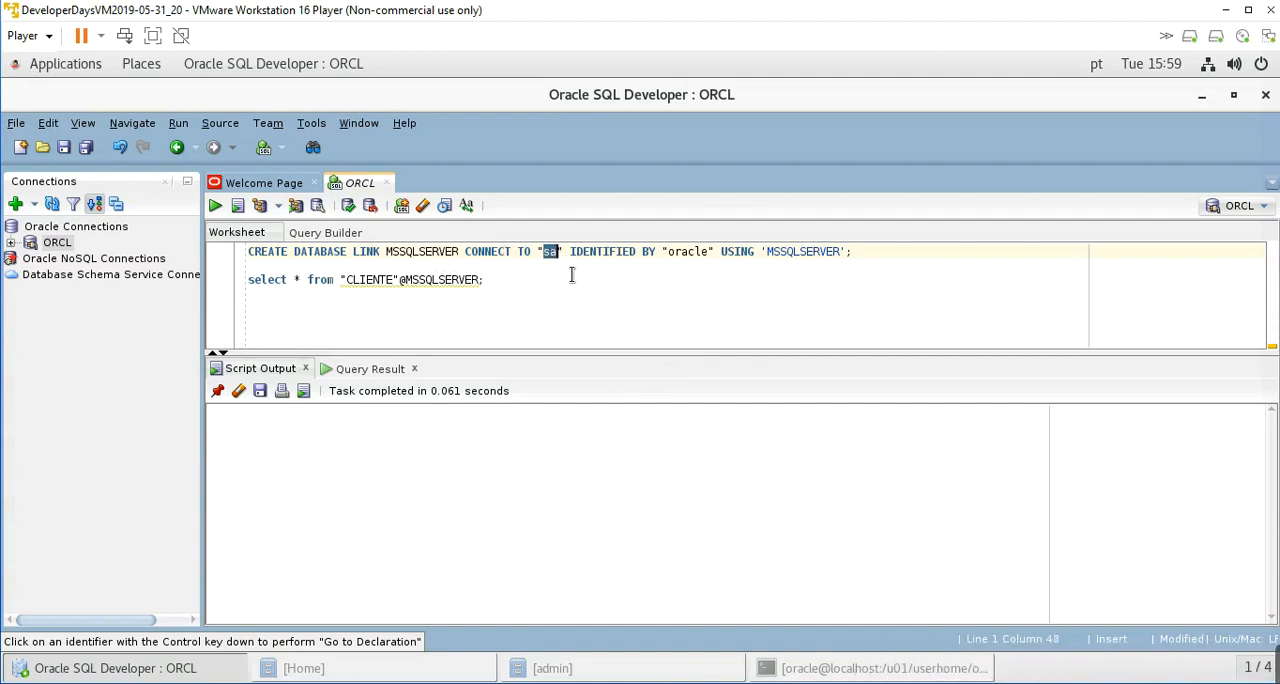
{"action": "double_click", "coordinate": [705, 251]}
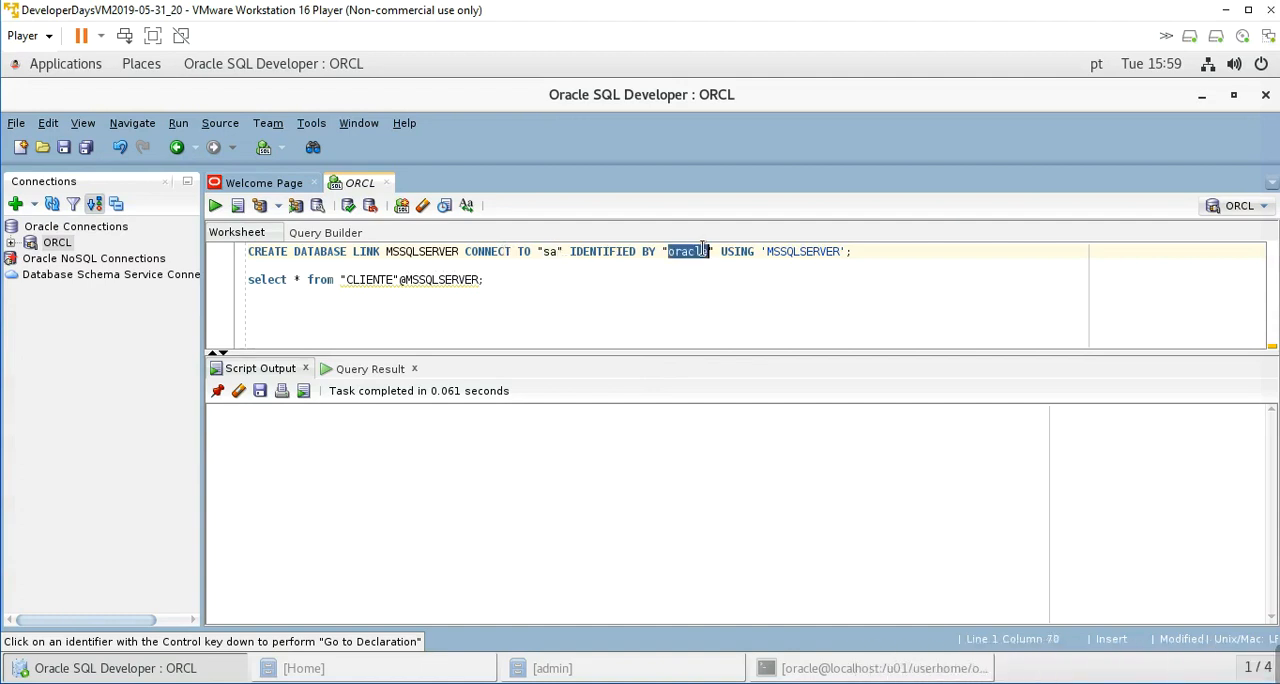
{"action": "double_click", "coordinate": [780, 251]}
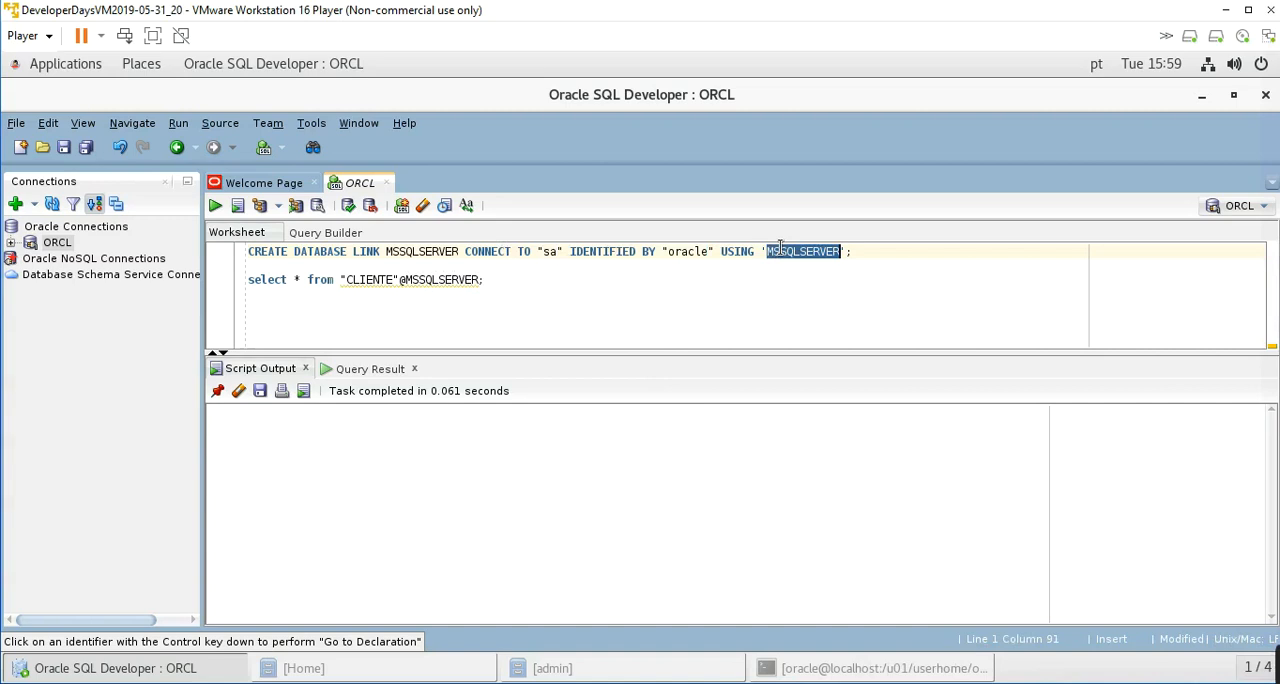
{"action": "left_click", "coordinate": [863, 251]}
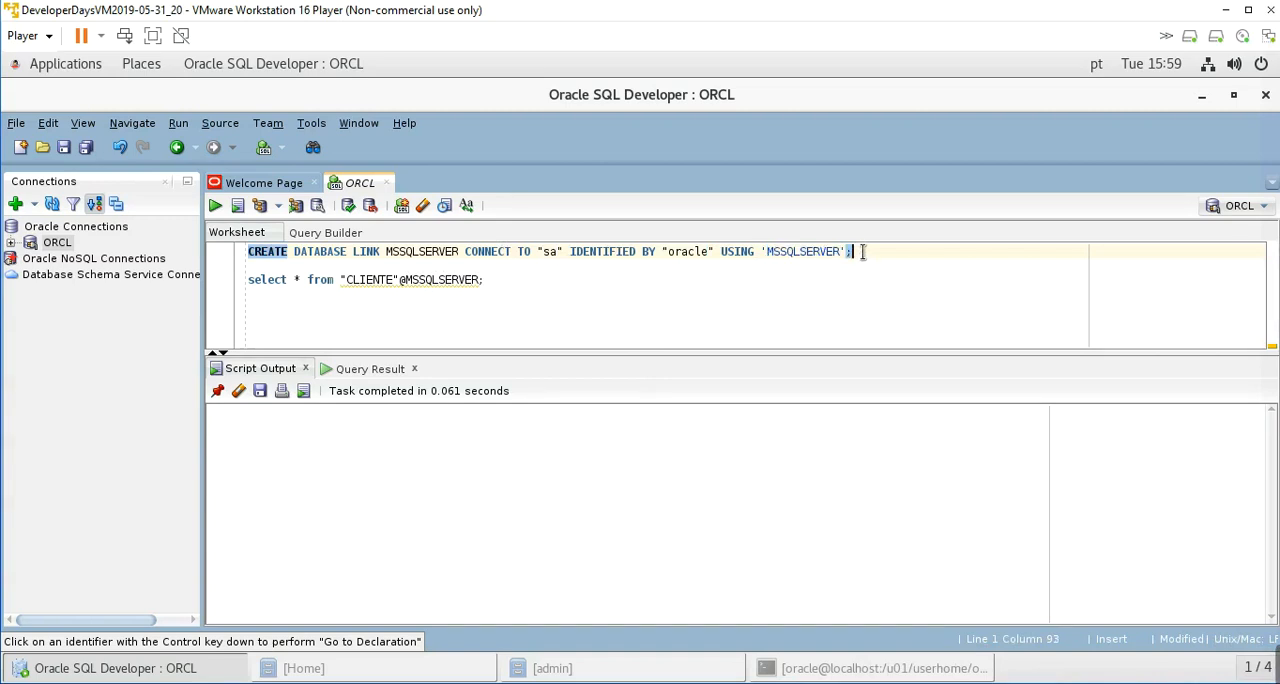
{"action": "double_click", "coordinate": [413, 251]}
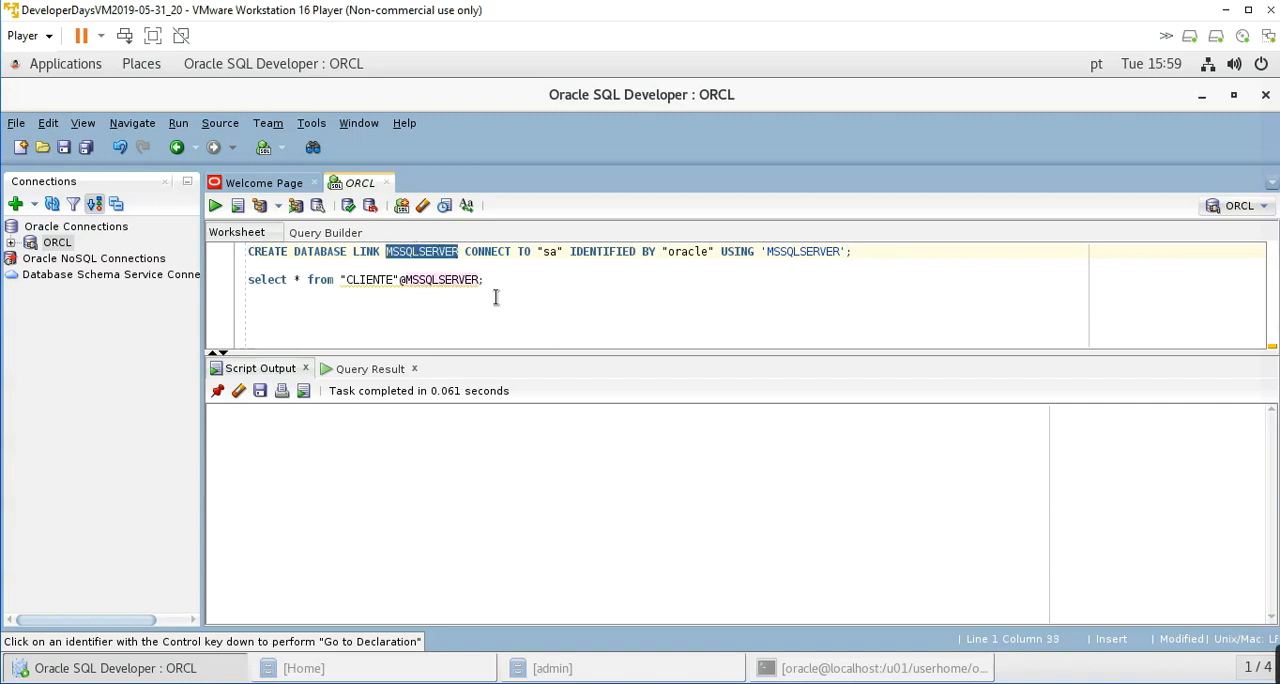
{"action": "left_click", "coordinate": [547, 253]}
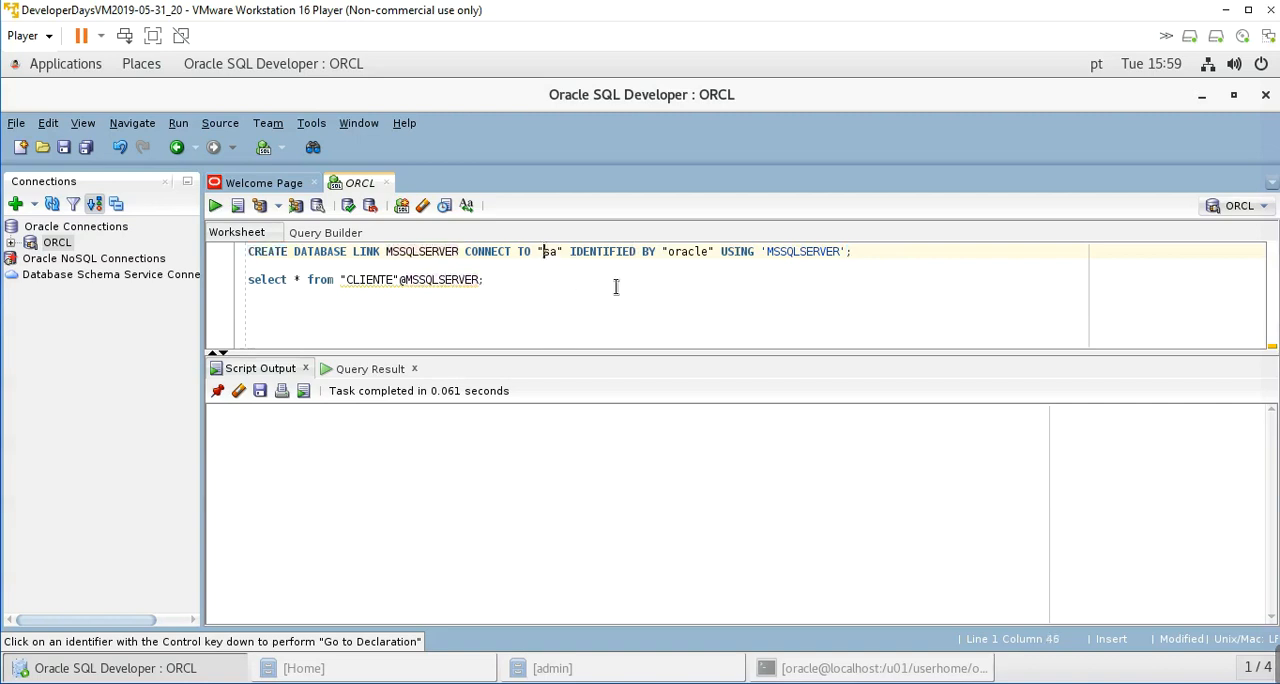
{"action": "key", "text": "ctrl+Return"}
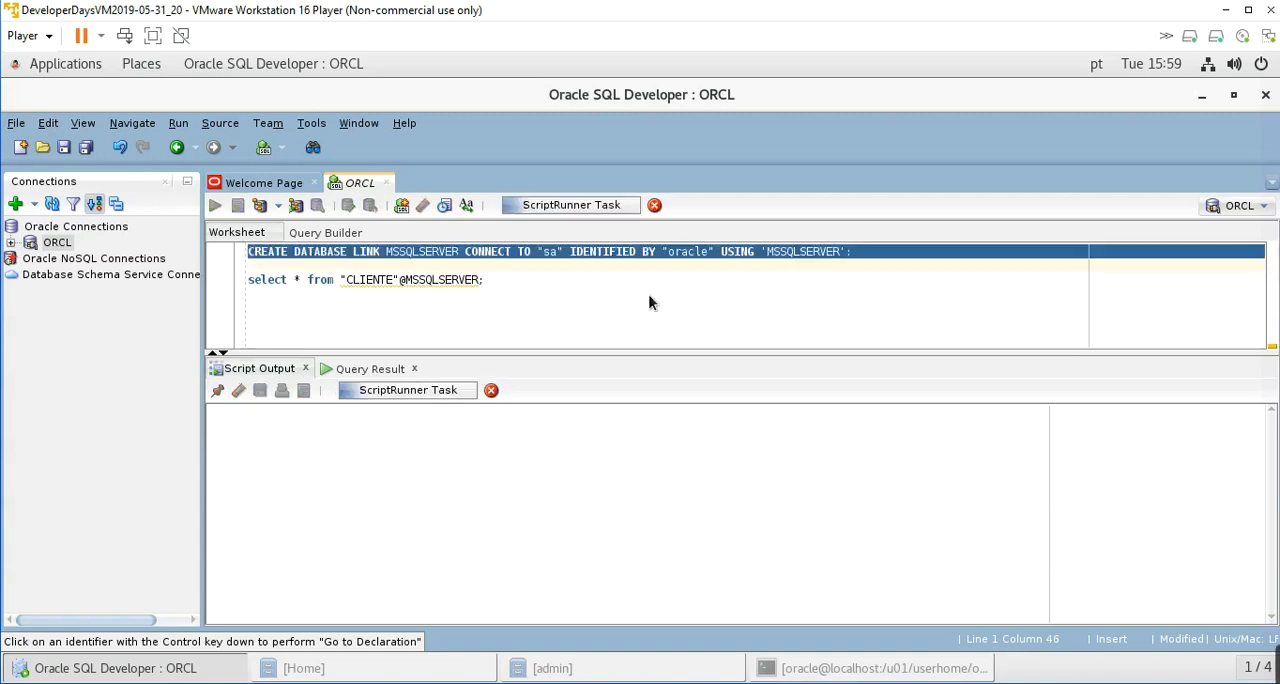
- Run the select on the "CLIENTE" table through the MSSQLSERVER link and inspect the ID_CLIENTE and NO_CLIENTE values in the result
{"action": "left_click", "coordinate": [425, 280]}
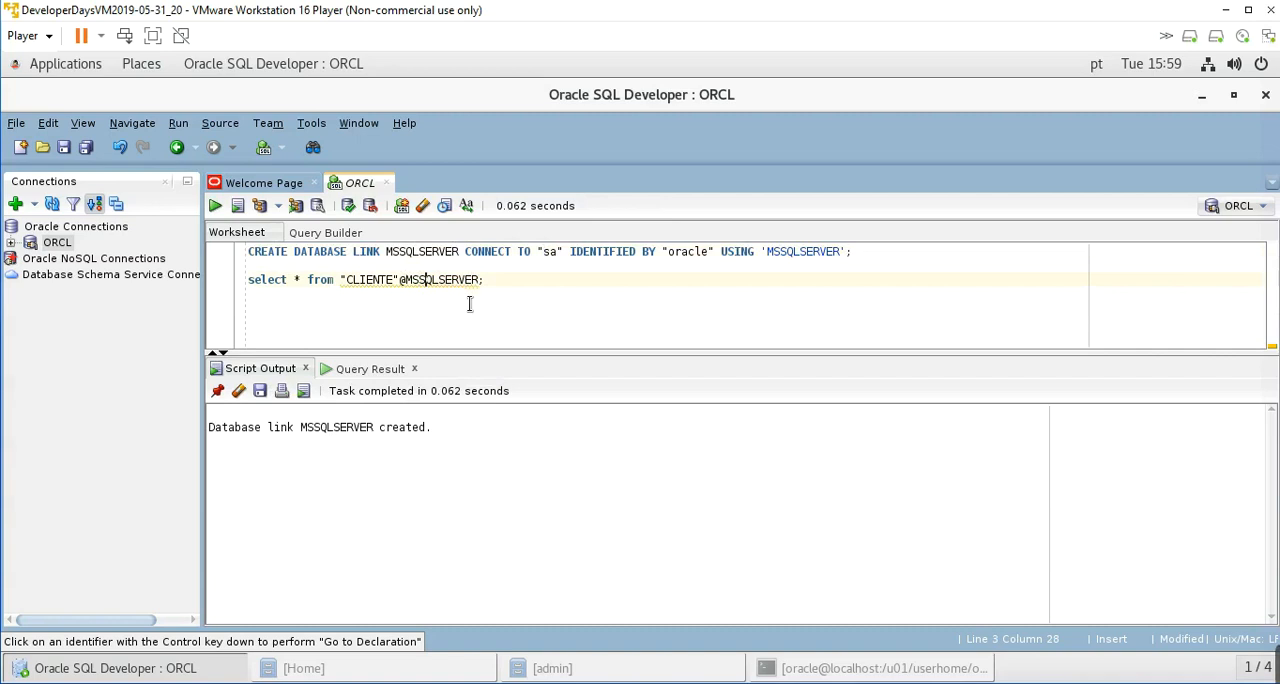
{"action": "key", "text": "ctrl+Return"}
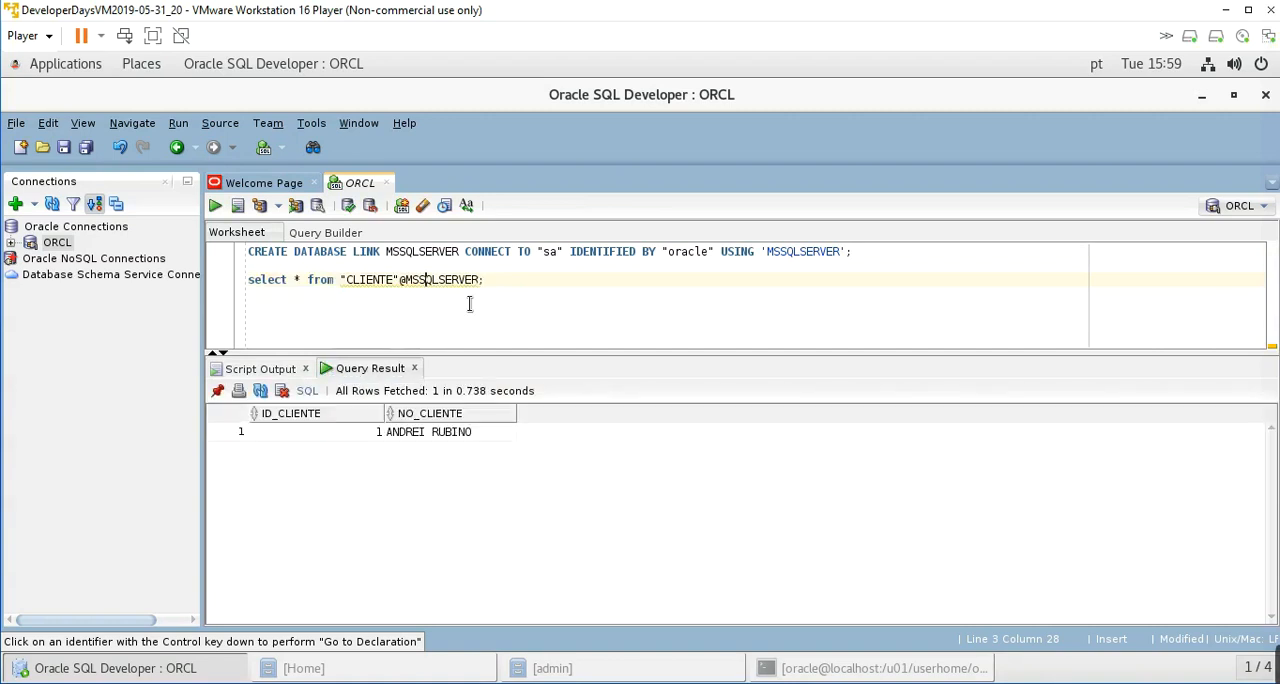
{"action": "left_click", "coordinate": [297, 440]}
{"action": "left_click", "coordinate": [439, 431]}
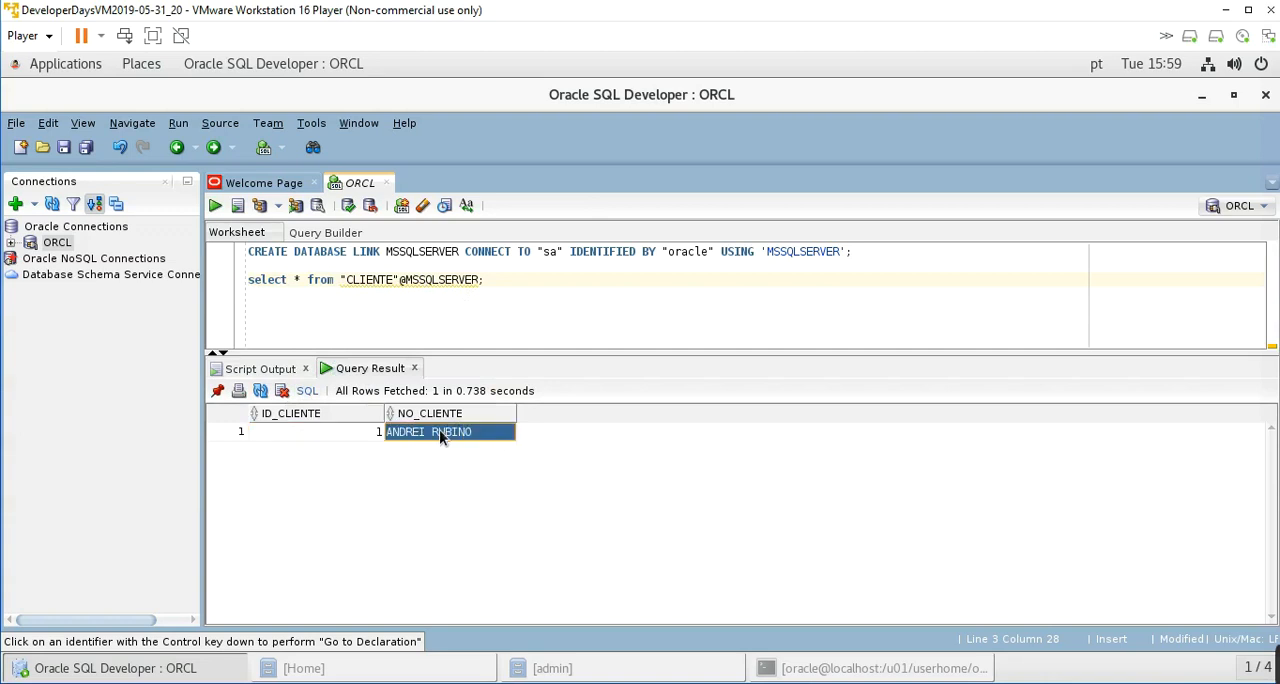
{"action": "left_click", "coordinate": [366, 432]}
{"action": "left_click", "coordinate": [419, 432]}
{"action": "left_click", "coordinate": [503, 281]}
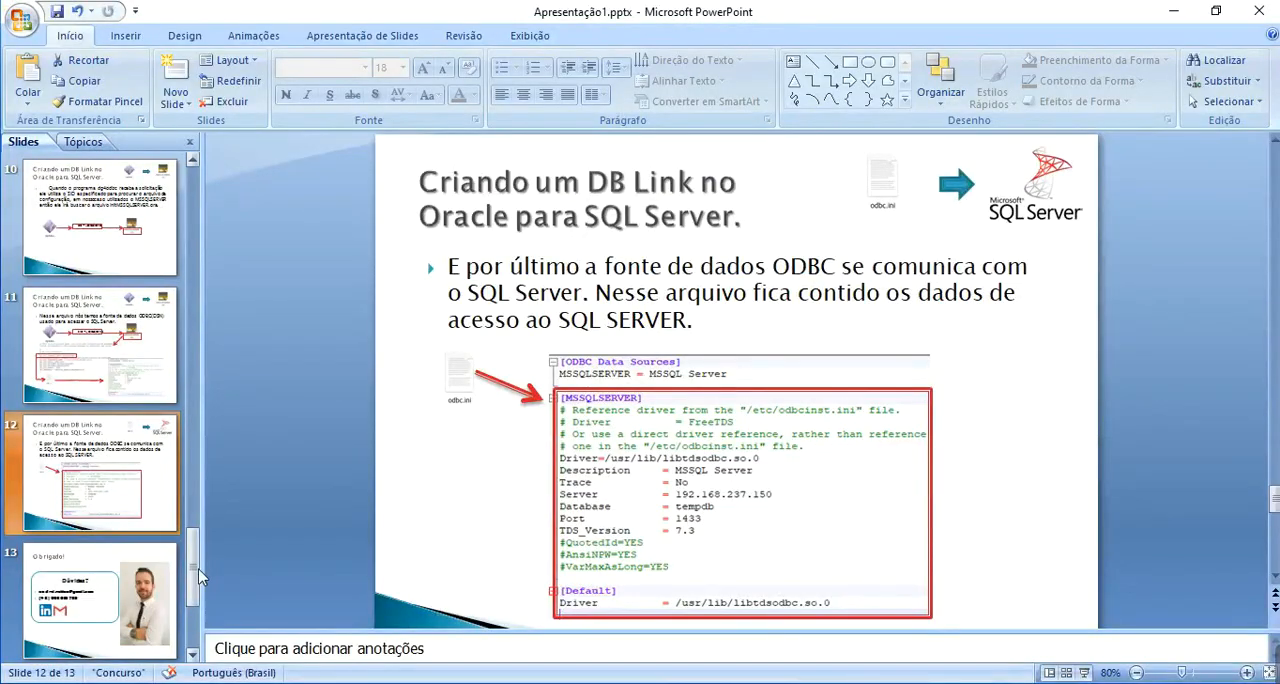
- Switch to the PowerPoint presentation and go back to slide 4, "Fluxo de Conexão", to review the connection flow
{"action": "left_click_drag", "start_coordinate": [194, 568], "coordinate": [199, 197]}
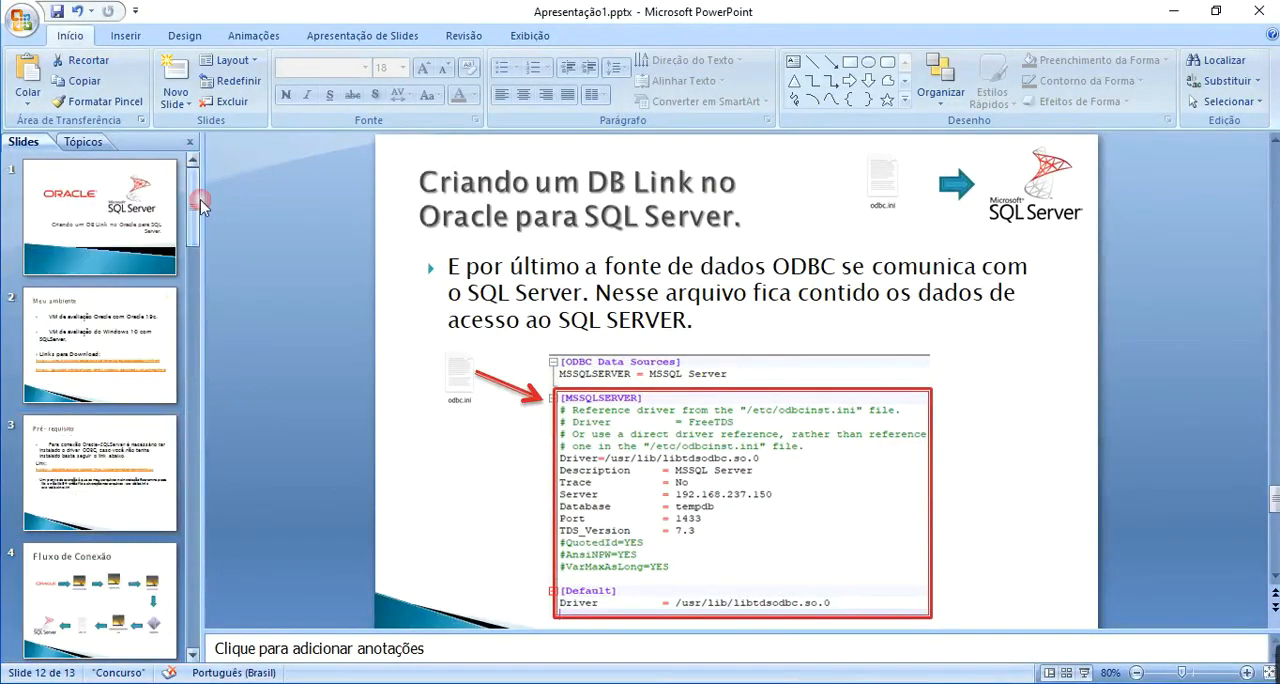
{"action": "left_click", "coordinate": [100, 588]}
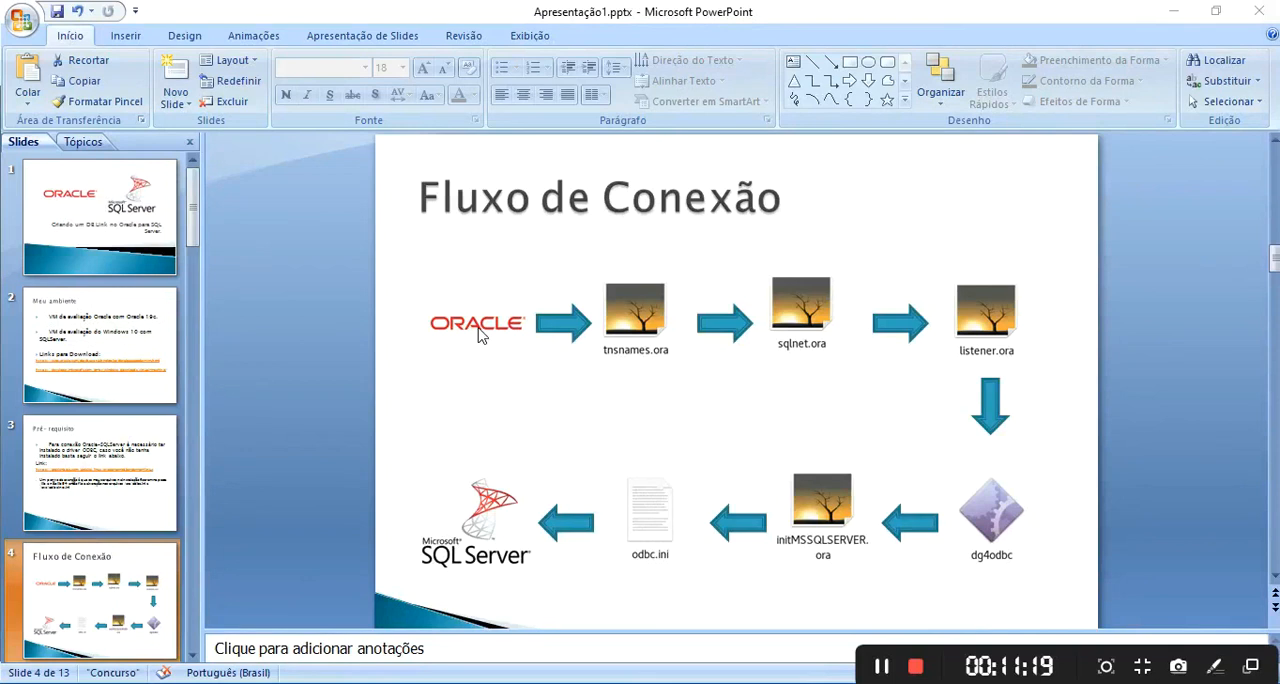